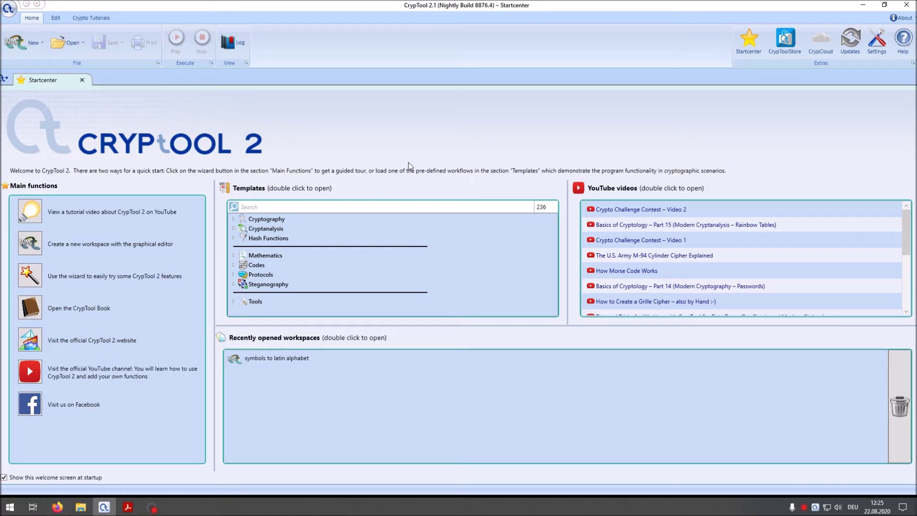
Open the recently used 'symbols to latin alphabet' workspace from the Startcenter
double_click(265, 359)
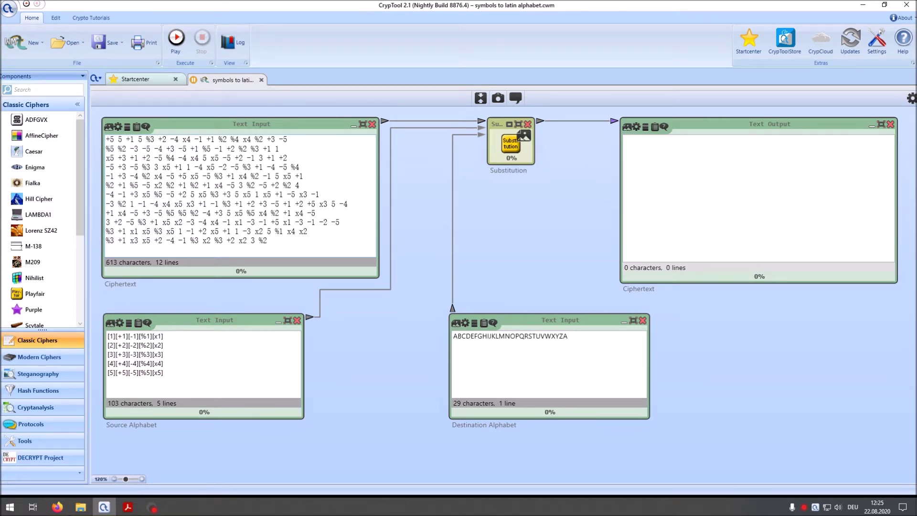
Select the 613-character symbol ciphertext to inspect it, then select the Substitution component
drag(269, 245, 105, 137)
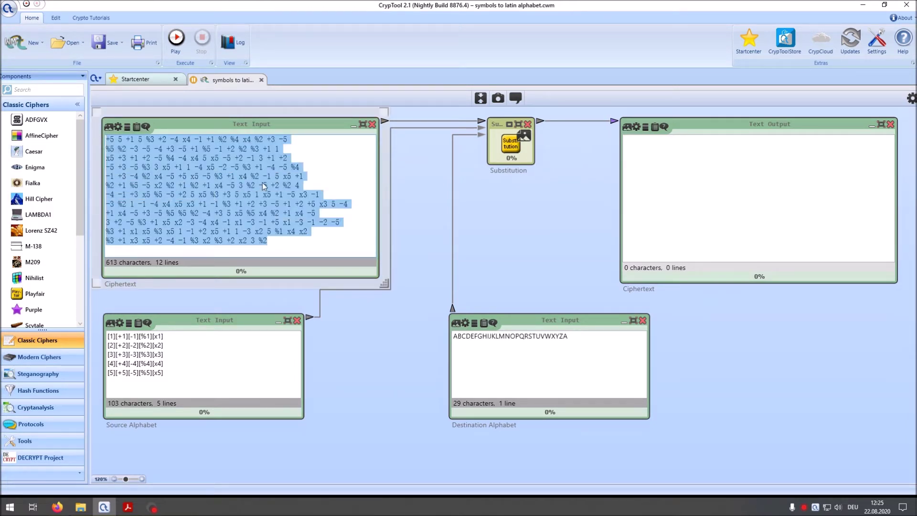
click(406, 191)
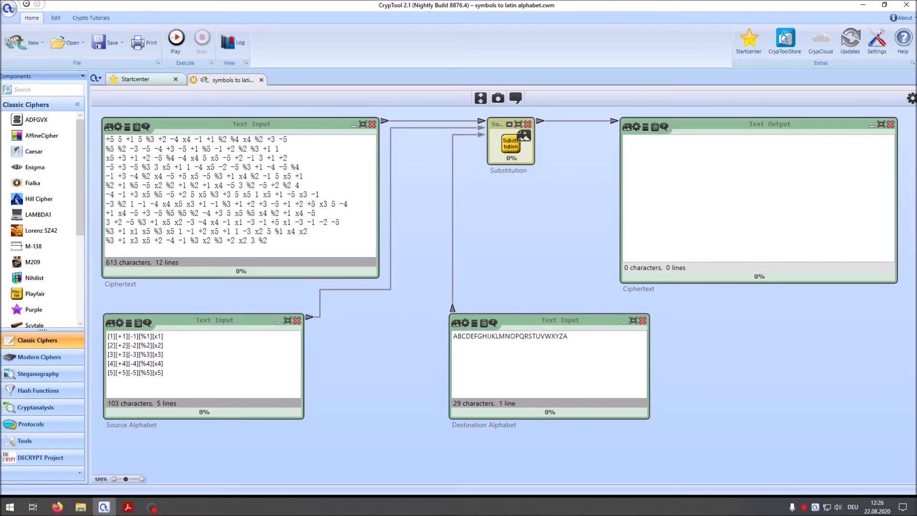
click(506, 157)
Launch Notepad from the Start menu and move its window to the lower right
click(9, 507)
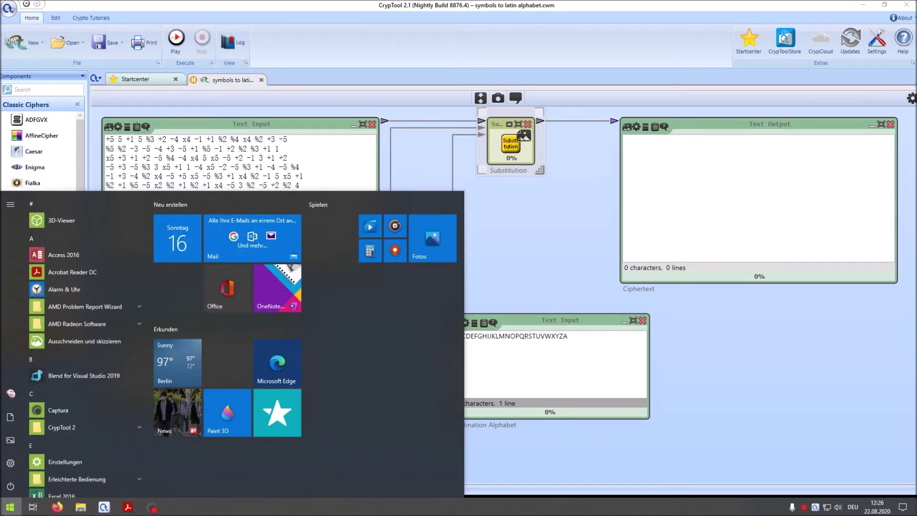
text(notepad)
key(Return)
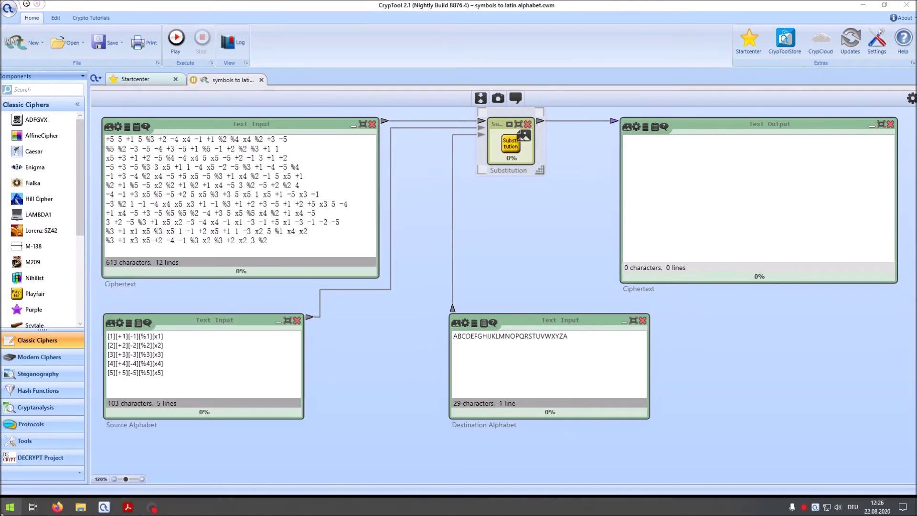
drag(181, 200, 409, 190)
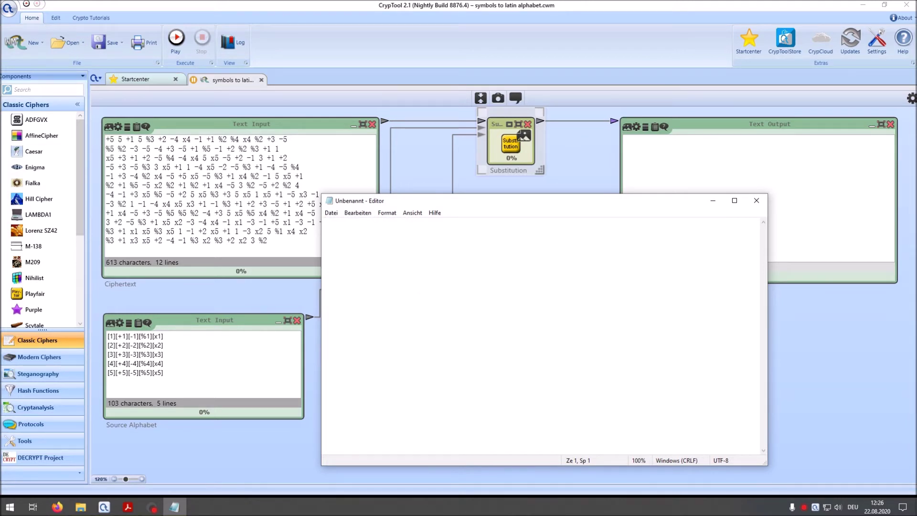
Type 'a' and 'b' on separate lines and turn the first into [a+]
text(a)
key(Return)
key(Return)
text(b)
key(Up)
key(Up)
text([)
key(Right)
text(])
double_click(335, 227)
double_click(329, 257)
click(340, 227)
text(+)
key(End)
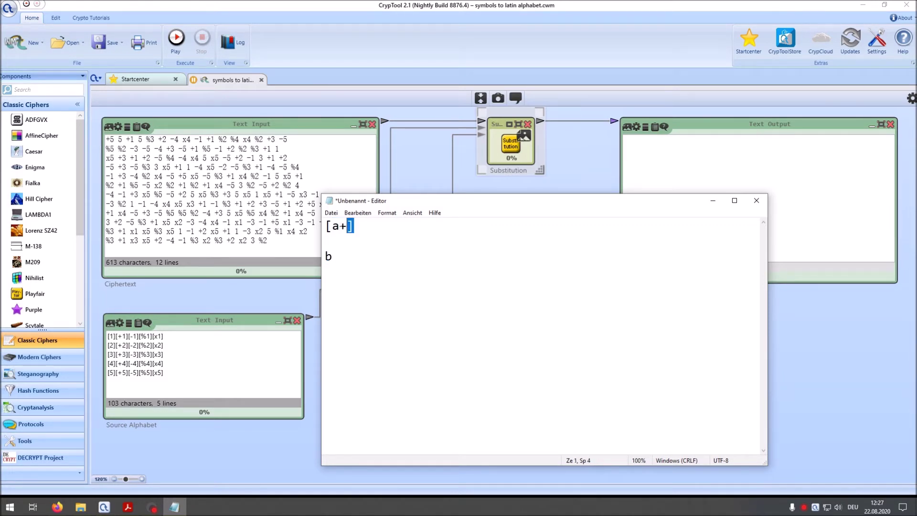
key(shift+Home)
key(End)
text([a-])
Build the b line into the bracket examples [b|1][x*]
key(Down)
key(Down)
text(x)
click(332, 256)
text([)
key(Right)
text(*])
click(325, 257)
text([)
key(Right)
text(])
key(Left)
text(|)
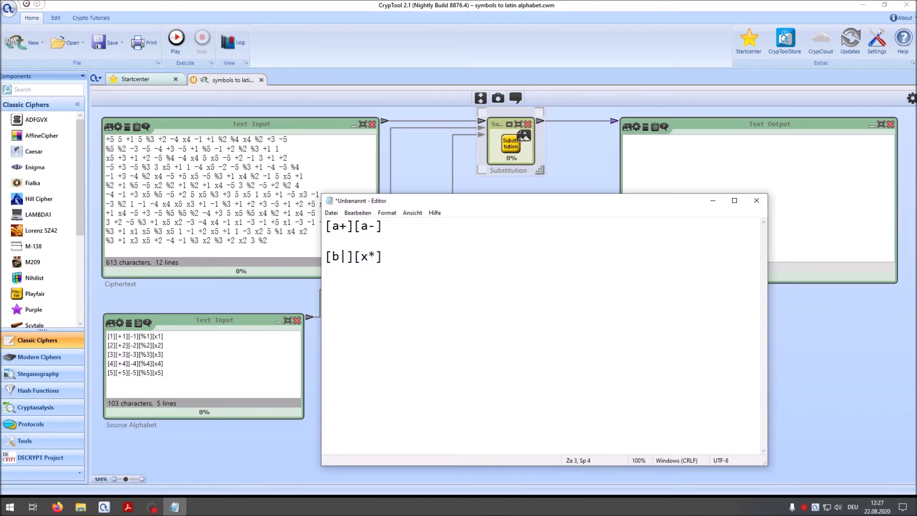
text(1)
Highlight parts of the [a+] and [b|1] examples, then minimize Notepad
key(Up)
key(Up)
key(Left)
key(shift+Left)
key(shift+Left)
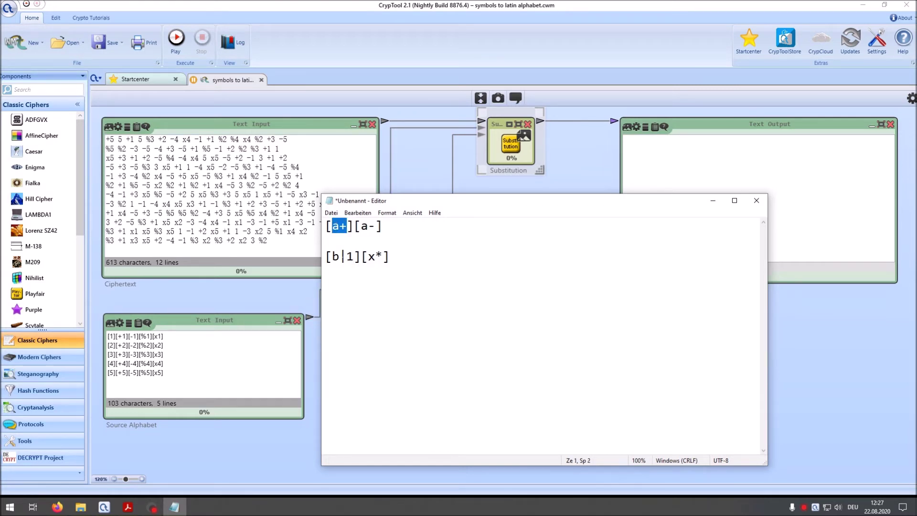
key(Down)
key(Down)
key(shift+Left)
key(Right)
key(Right)
key(Right)
key(shift+Left)
click(712, 200)
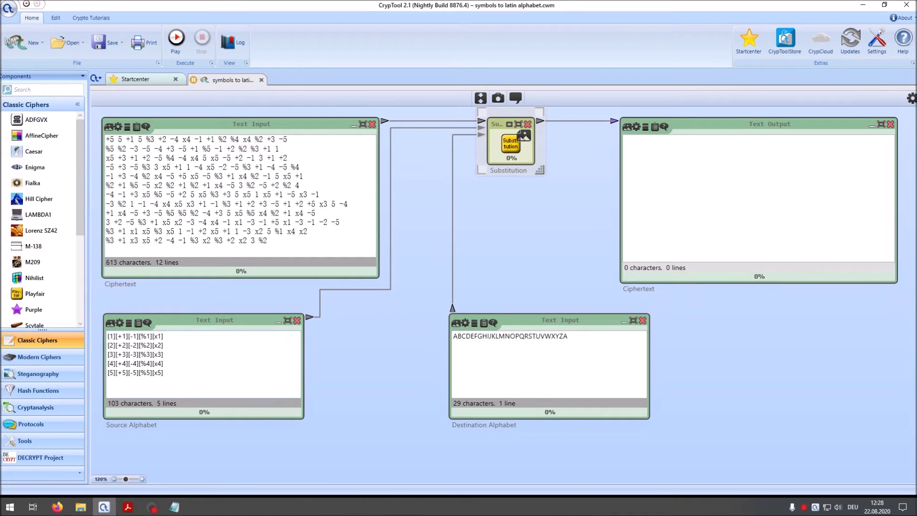
Run the substitution workflow and remove the trailing A from the destination alphabet
drag(107, 336, 164, 373)
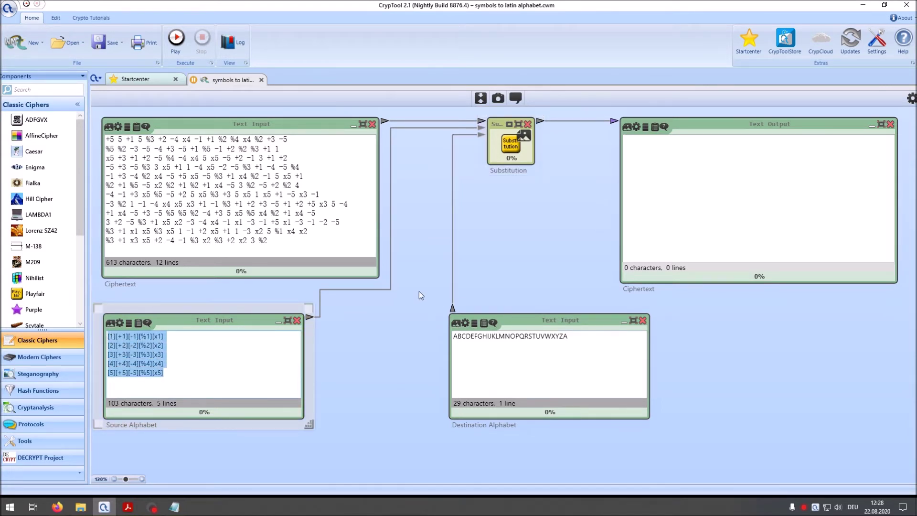
click(428, 325)
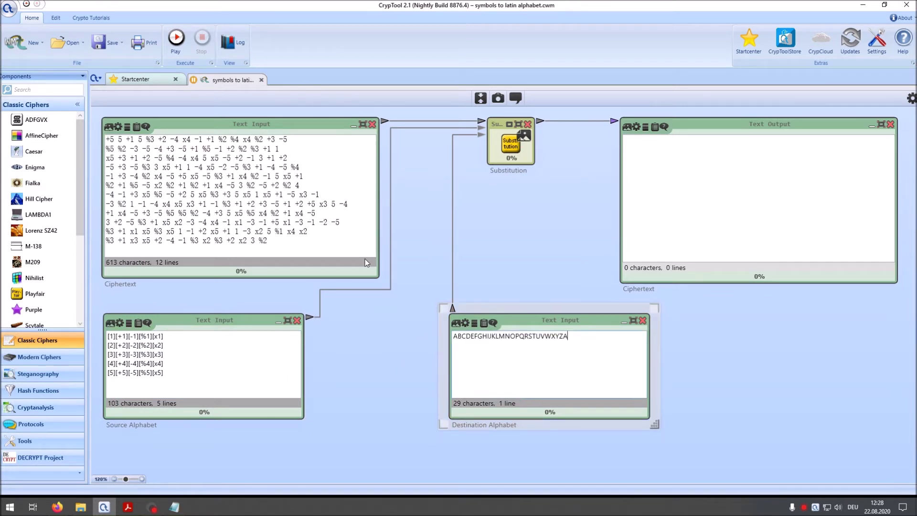
click(176, 42)
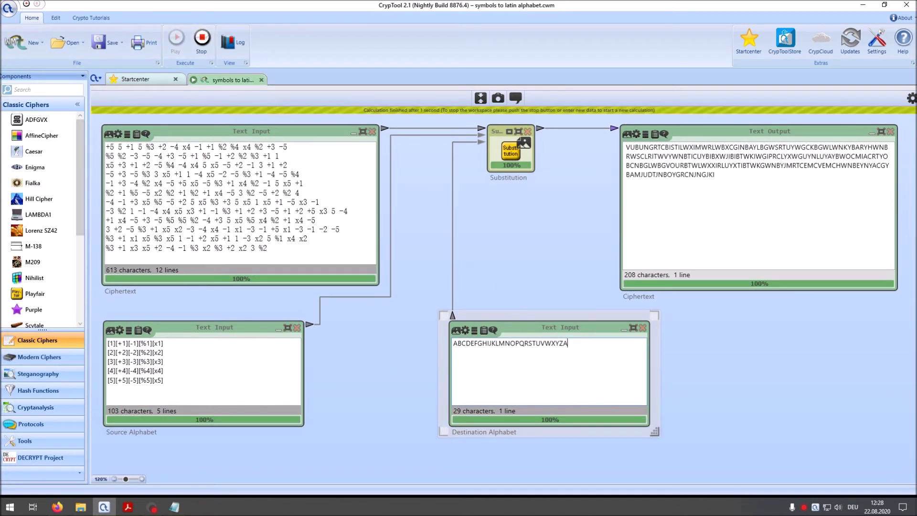
key(BackSpace)
Select the 208-letter Latin output text, then return to the Startcenter
drag(663, 175, 626, 144)
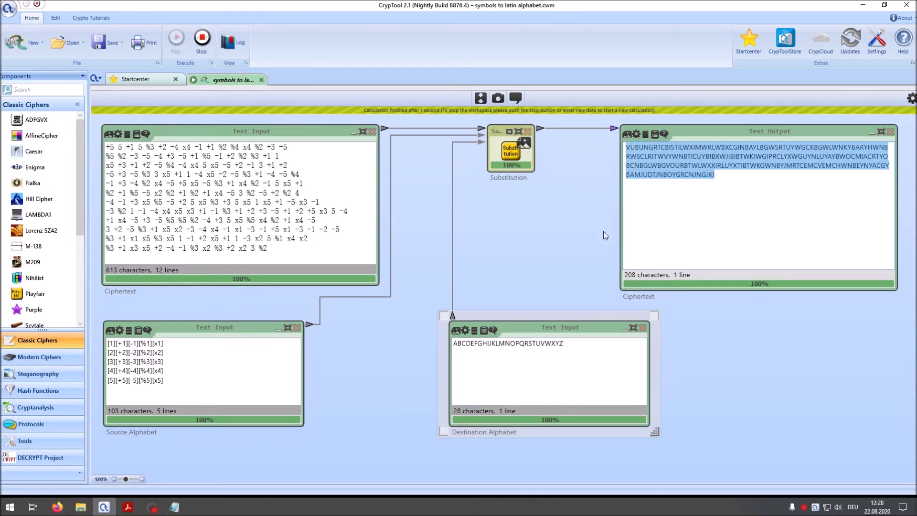
click(534, 252)
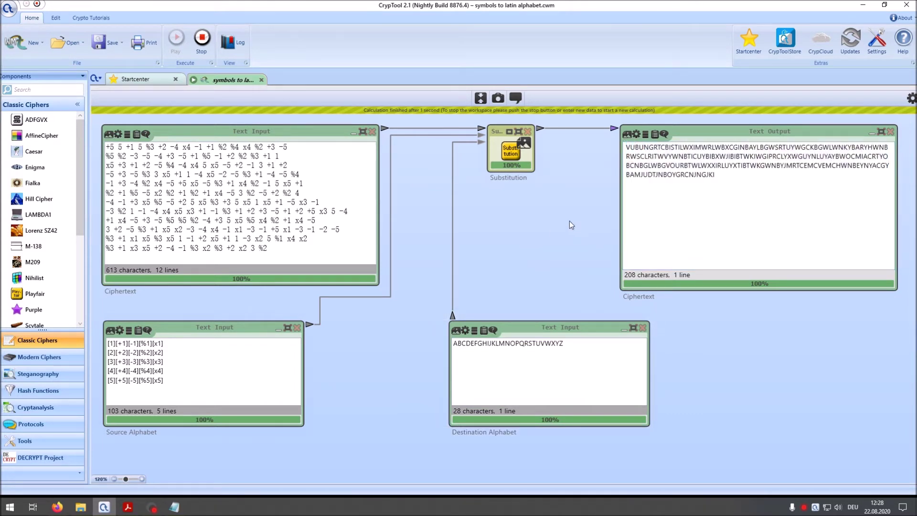
drag(715, 175, 625, 144)
key(ctrl+c)
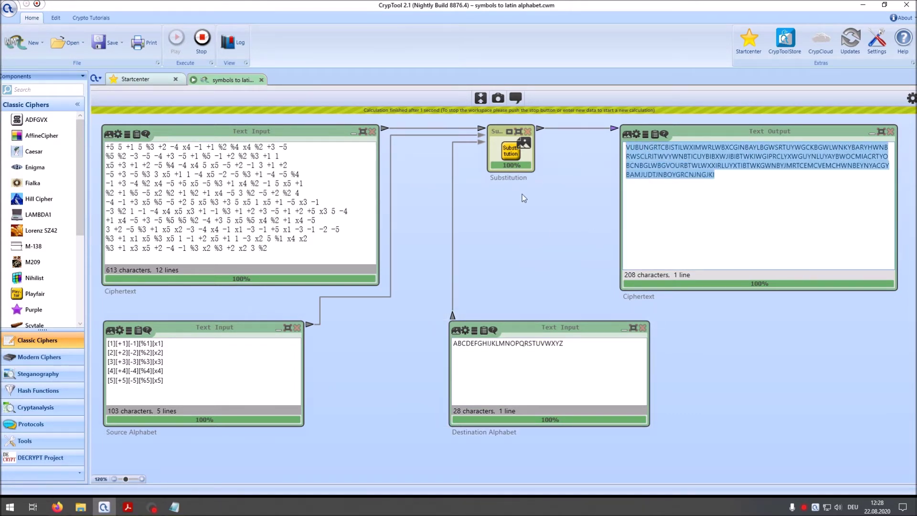
click(144, 79)
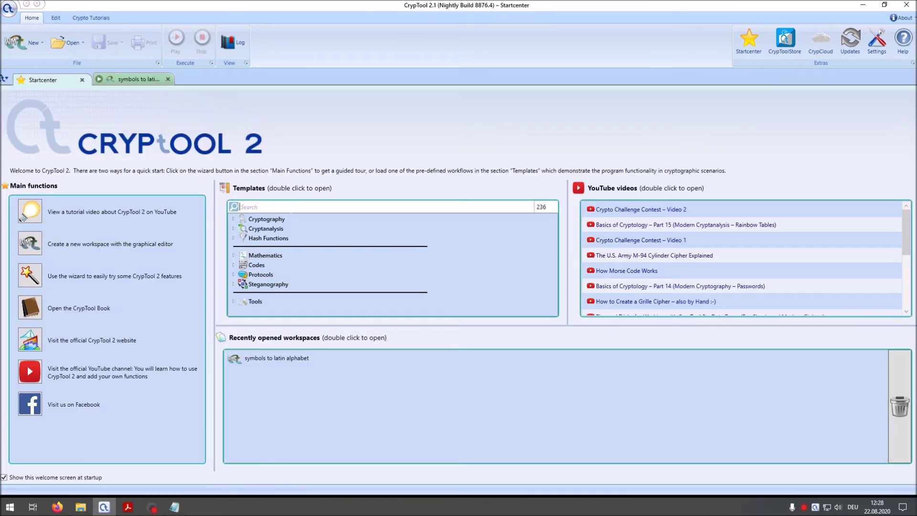
Open the Friedman Test for Classical Ciphers template and delete its lower input, test and output
text(classic)
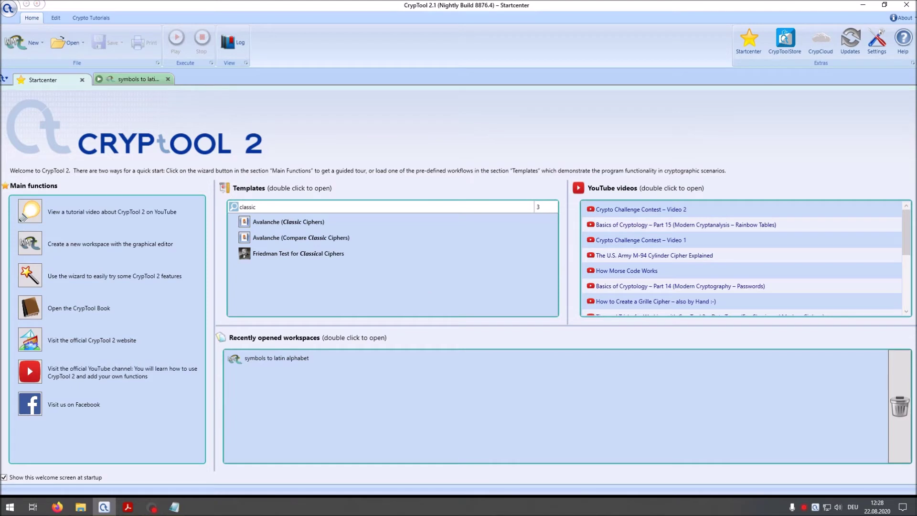
double_click(291, 257)
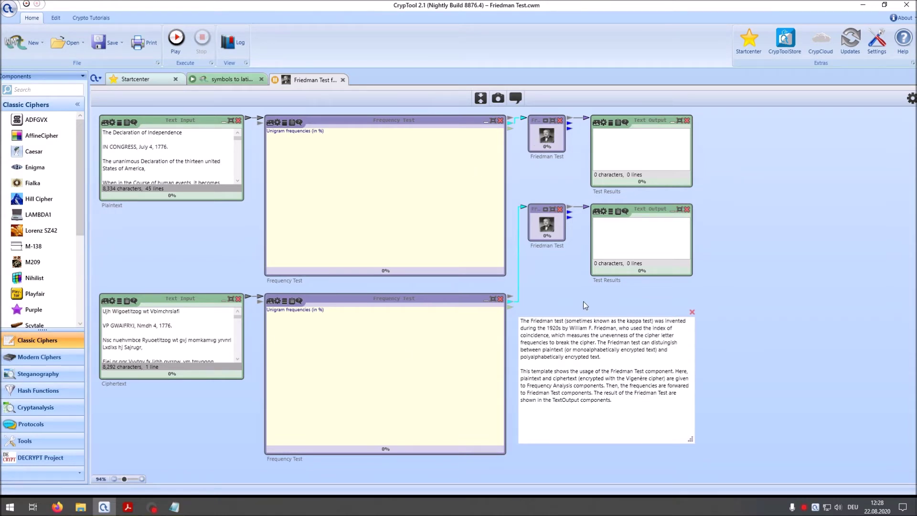
drag(795, 347, 168, 351)
key(Delete)
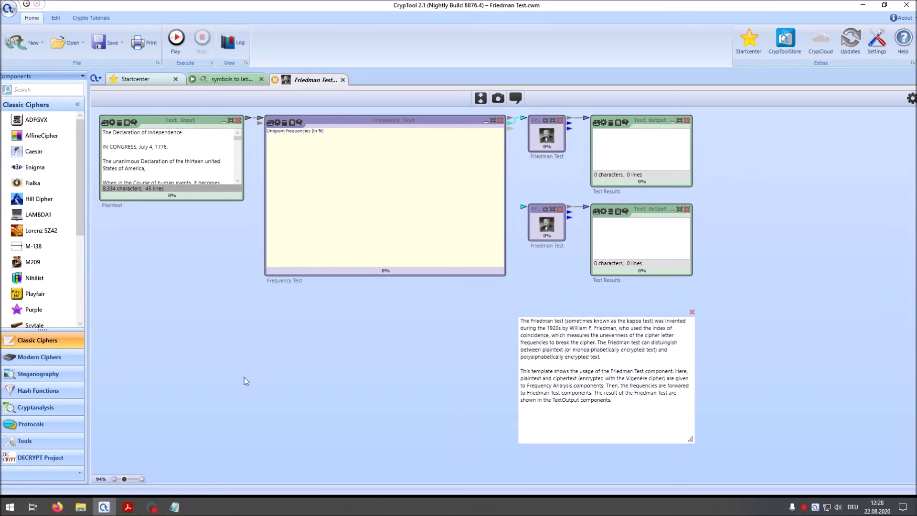
click(691, 311)
drag(792, 294, 546, 233)
key(Delete)
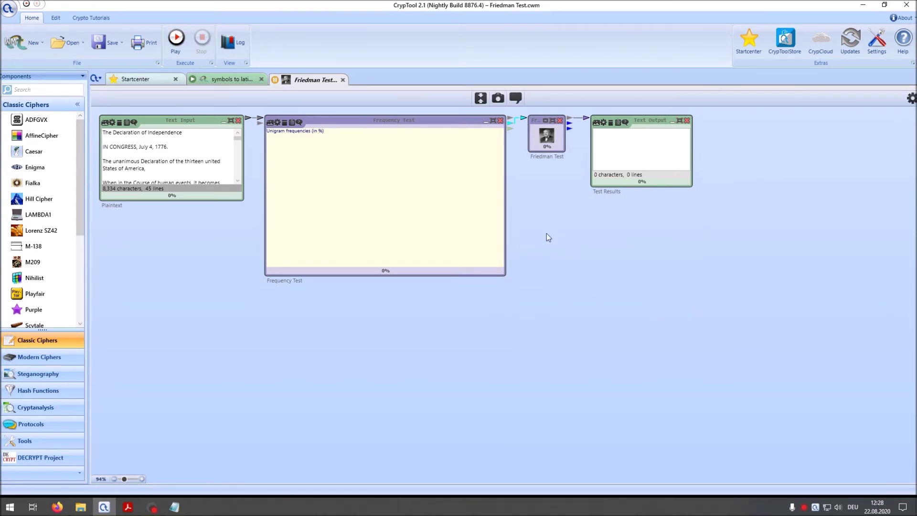
click(480, 98)
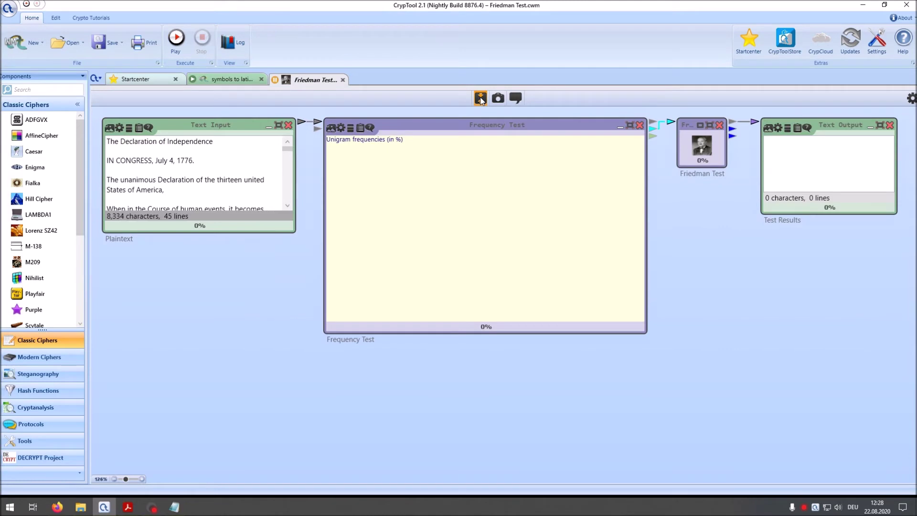
Replace the input text with the 208-character ciphertext and run the Friedman test
click(155, 160)
key(ctrl+a)
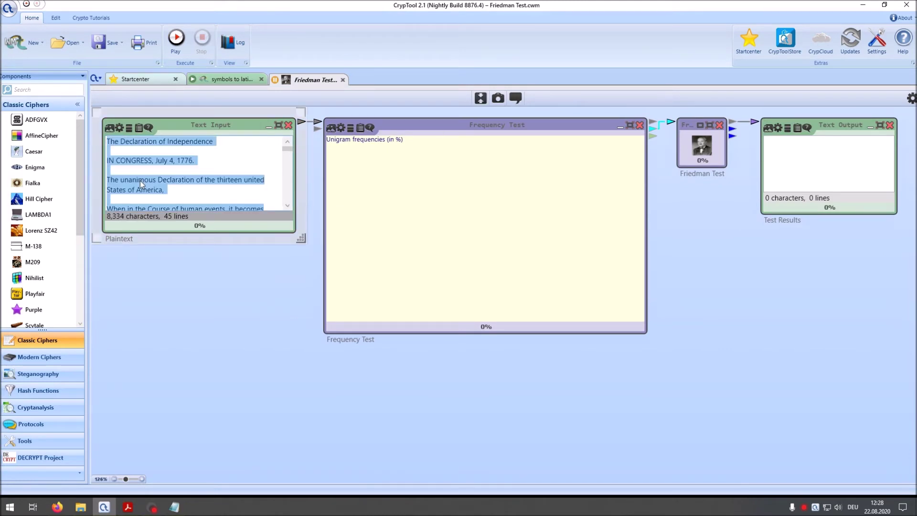
key(ctrl+v)
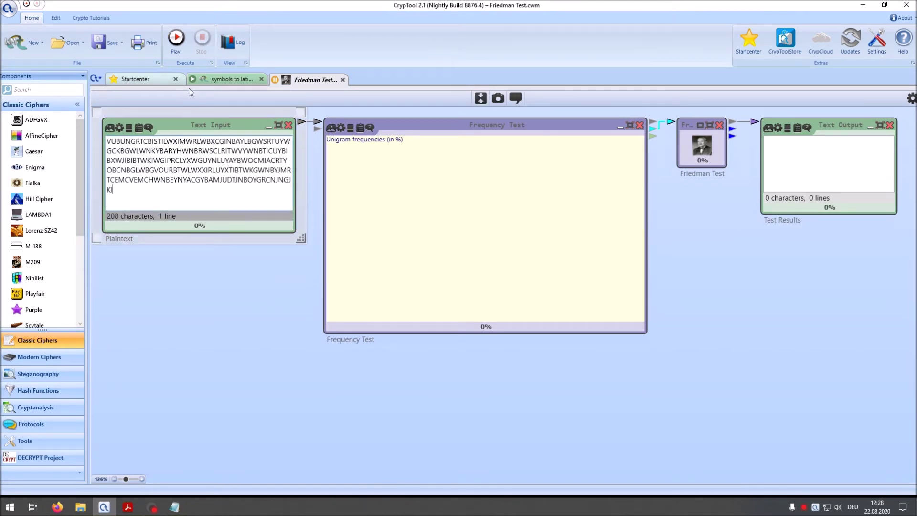
click(178, 43)
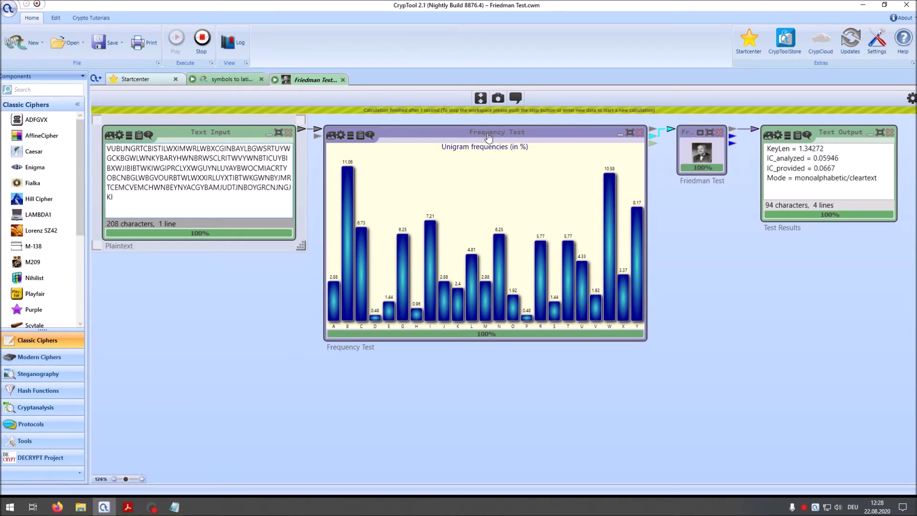
Check the KeyLen 1.34272 monoalphabetic/cleartext result and select all the ciphertext to copy
mouse_move(655, 143)
click(707, 153)
click(709, 197)
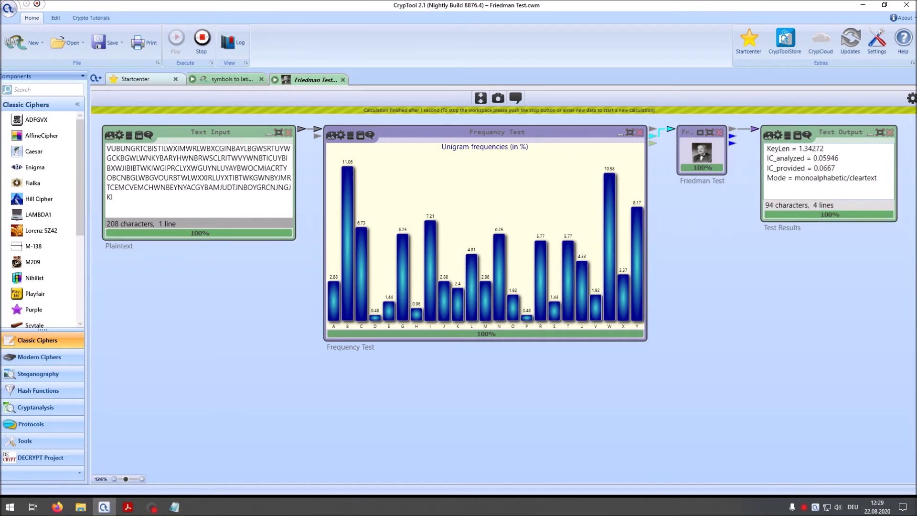
drag(763, 177, 881, 179)
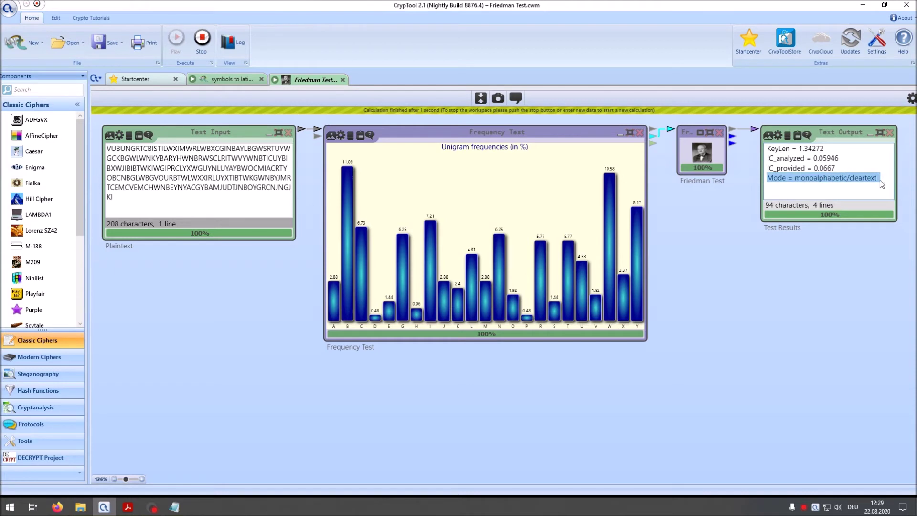
click(797, 263)
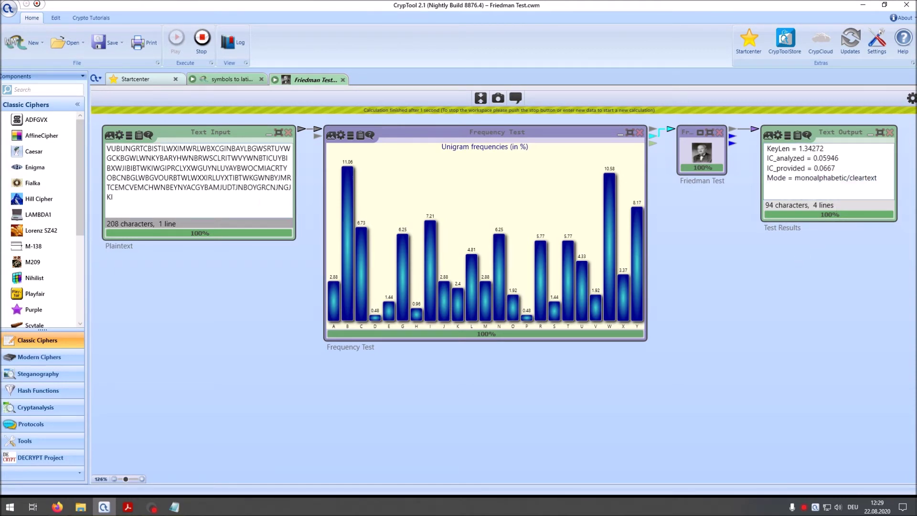
click(191, 181)
key(ctrl+a)
key(ctrl+c)
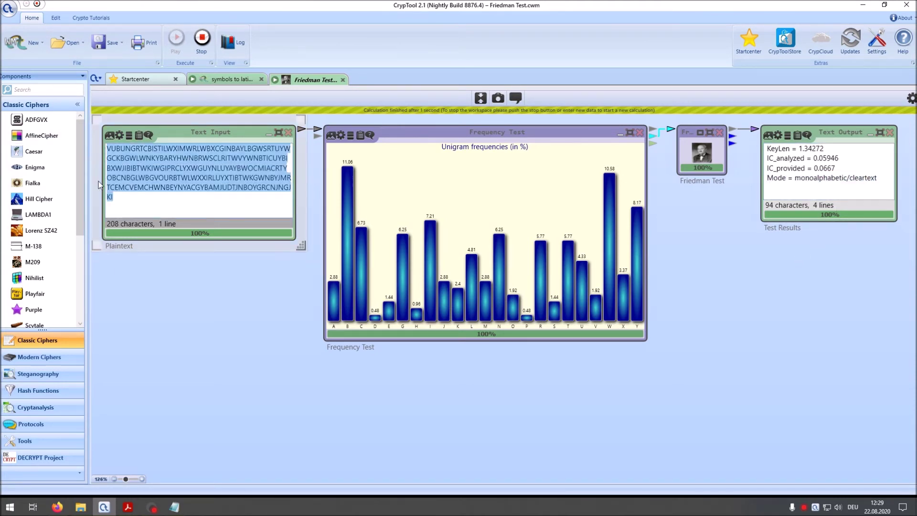
Open the Monoalphabetic Substitution Analyzer template and paste the ciphertext into its input
click(133, 78)
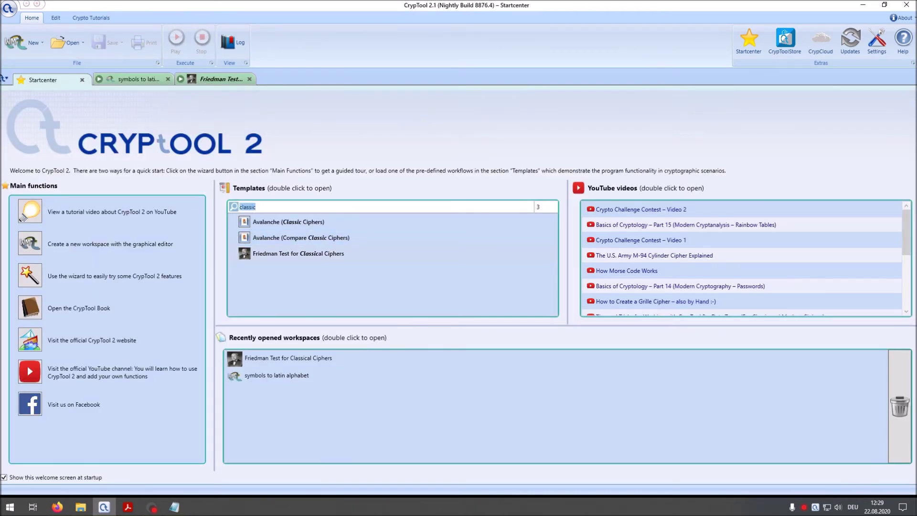
text(mono)
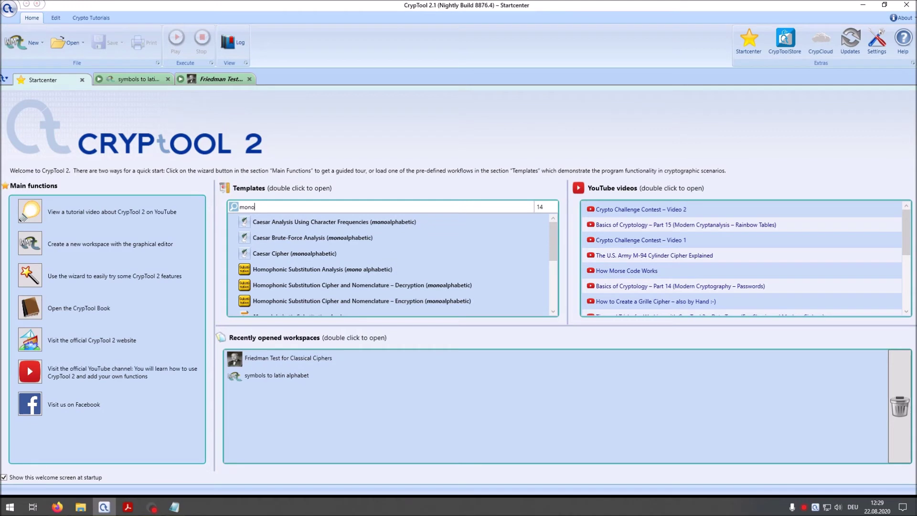
scroll(327, 270, down, 1)
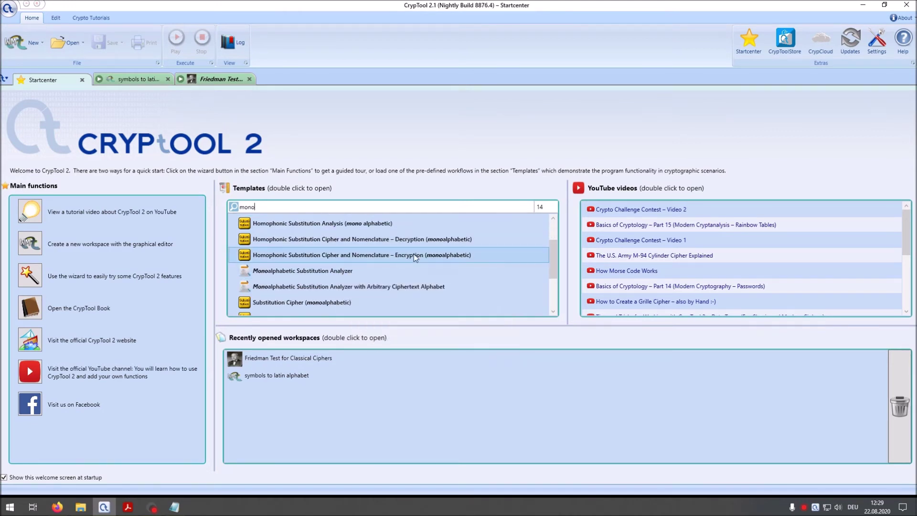
scroll(396, 253, down, 1)
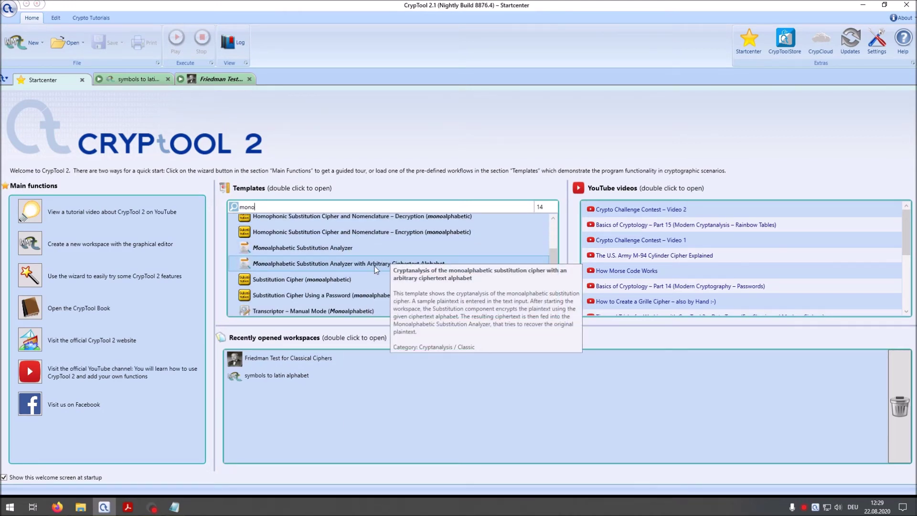
double_click(310, 247)
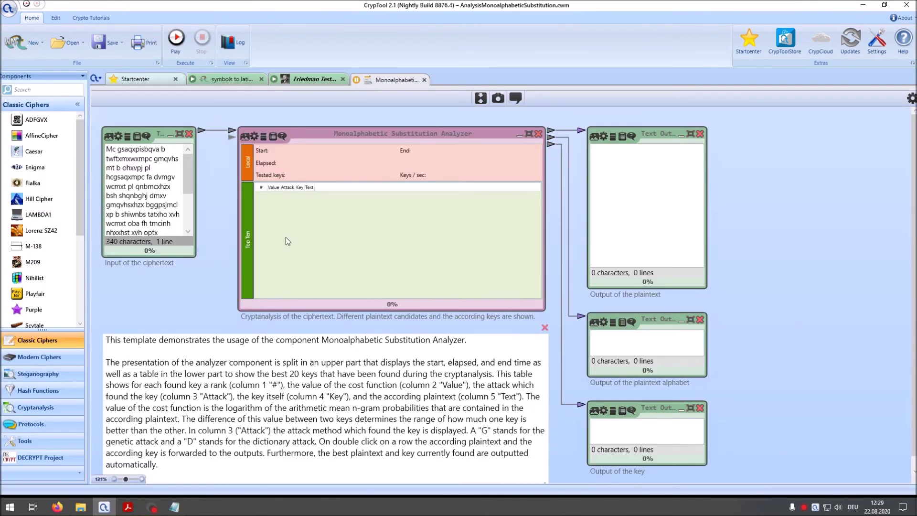
key(ctrl+a)
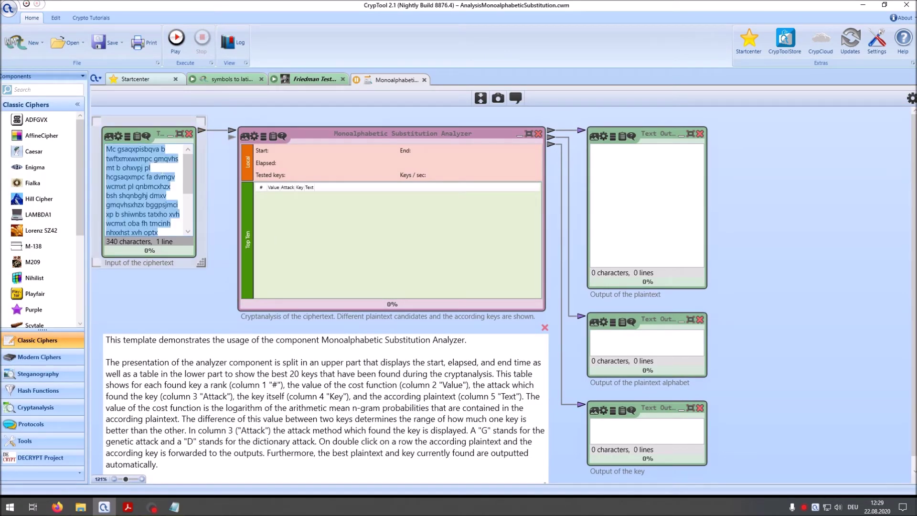
key(ctrl+v)
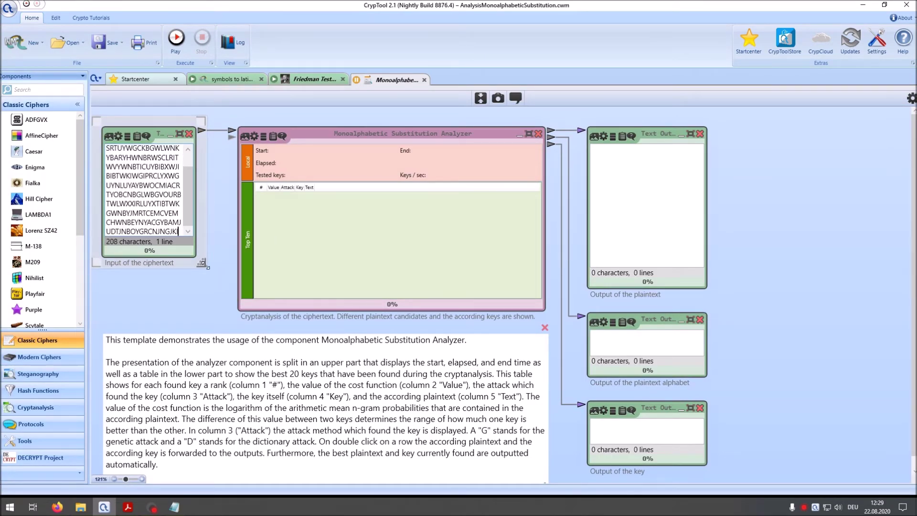
Move the plaintext, alphabet and key outputs up, then run the analysis
drag(201, 262, 224, 296)
click(544, 327)
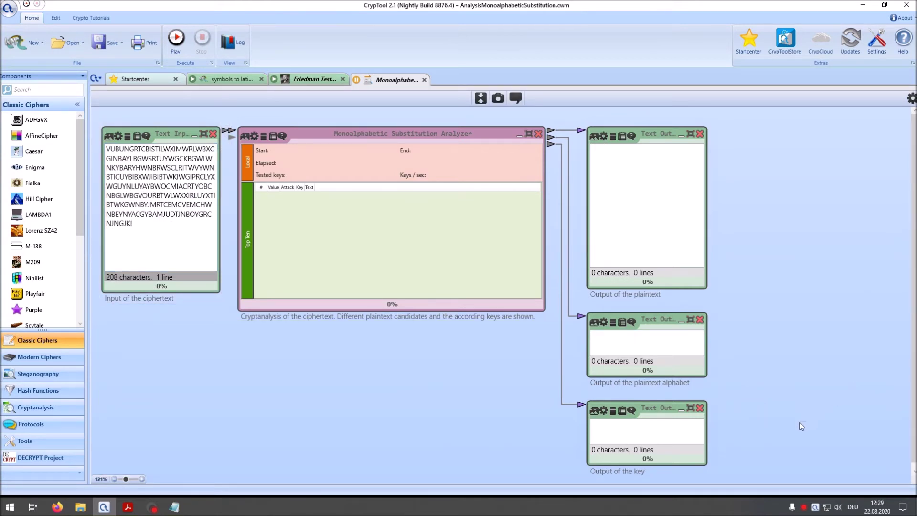
drag(646, 133, 641, 125)
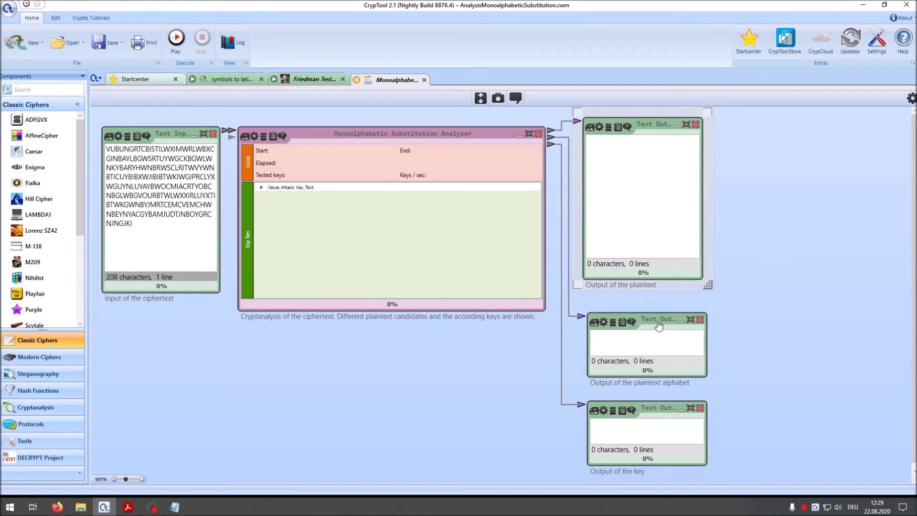
drag(657, 322, 658, 311)
drag(654, 411, 655, 393)
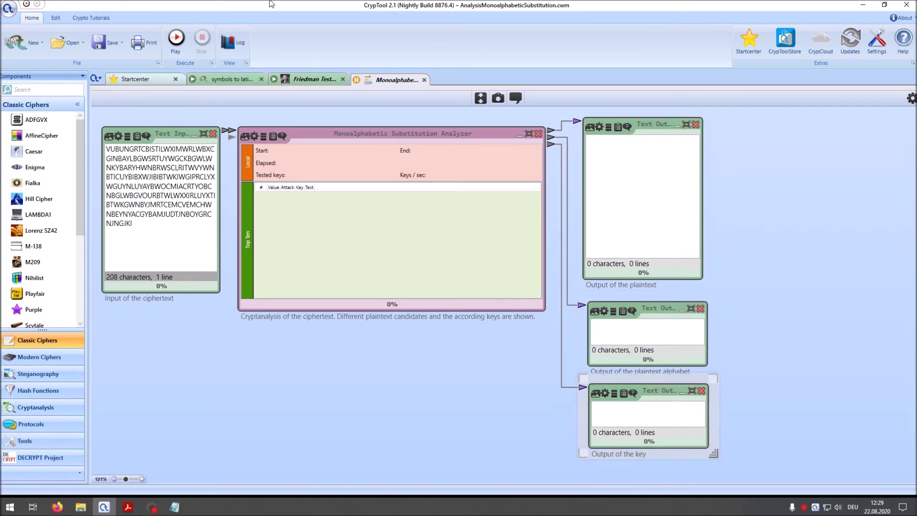
scroll(431, 397, up, 1)
click(420, 137)
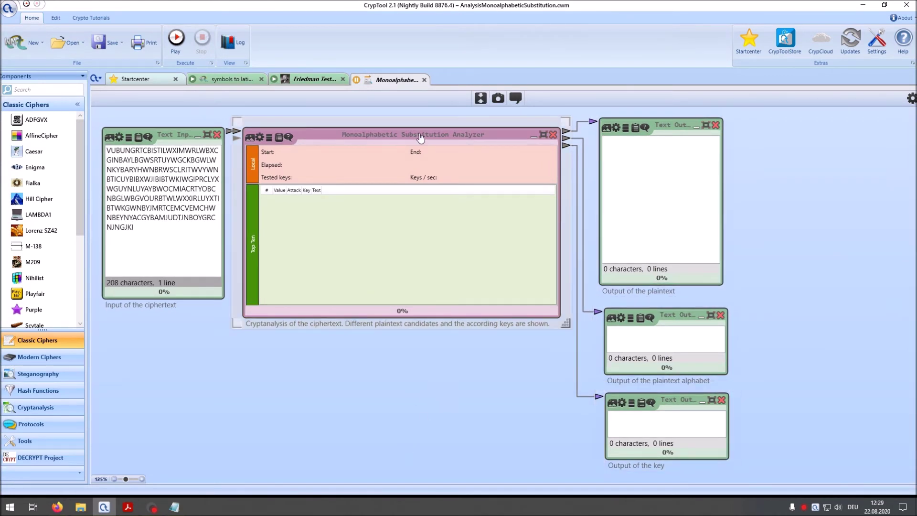
click(910, 100)
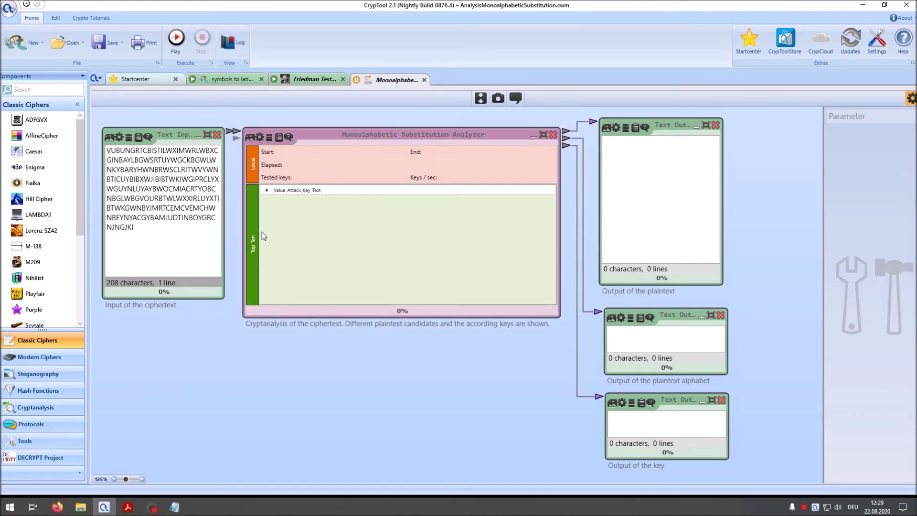
click(180, 47)
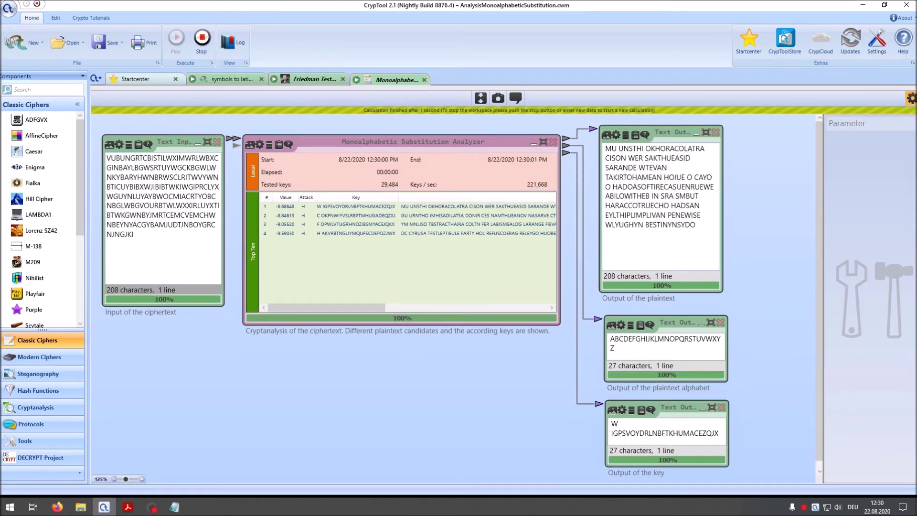
Stop the workflow, turn off Use spaces in the analyzer settings, and rerun
click(201, 38)
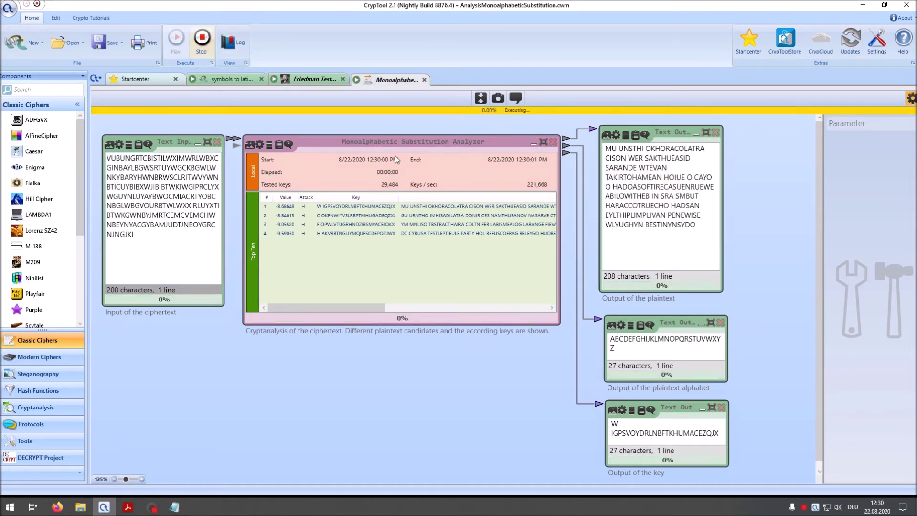
click(389, 138)
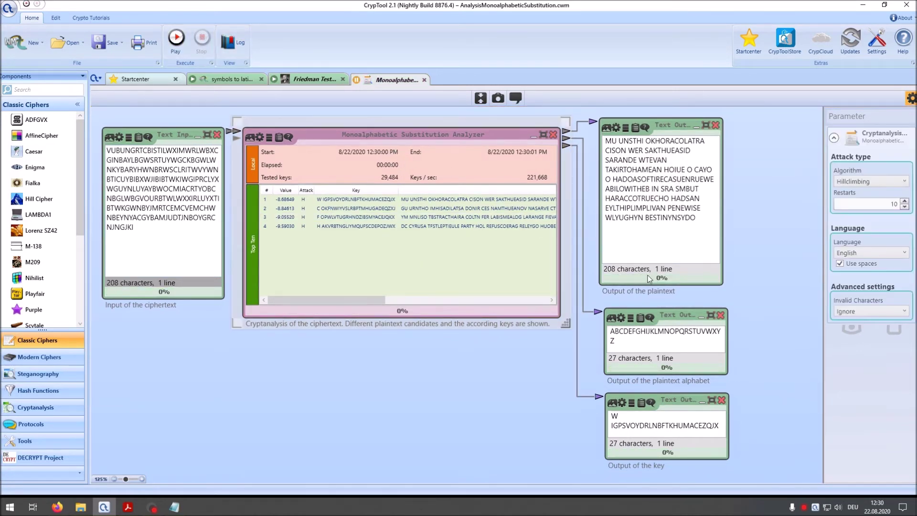
click(861, 265)
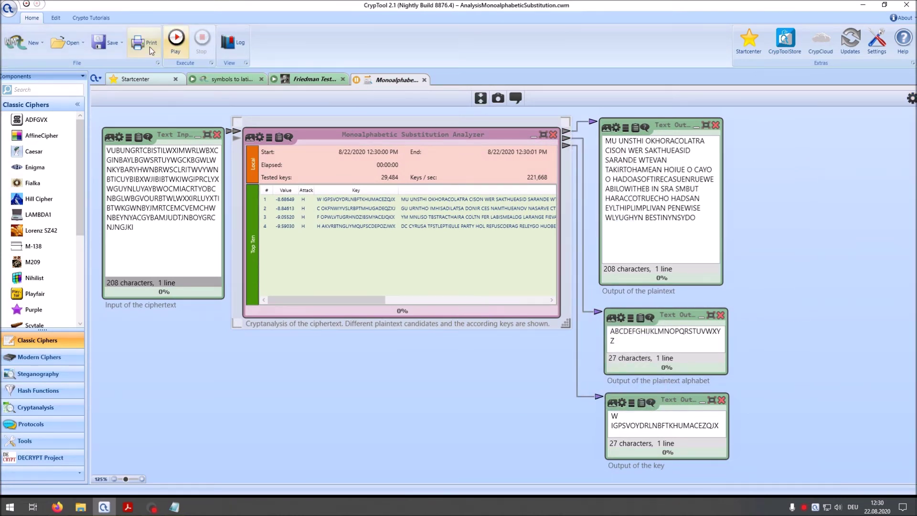
click(175, 41)
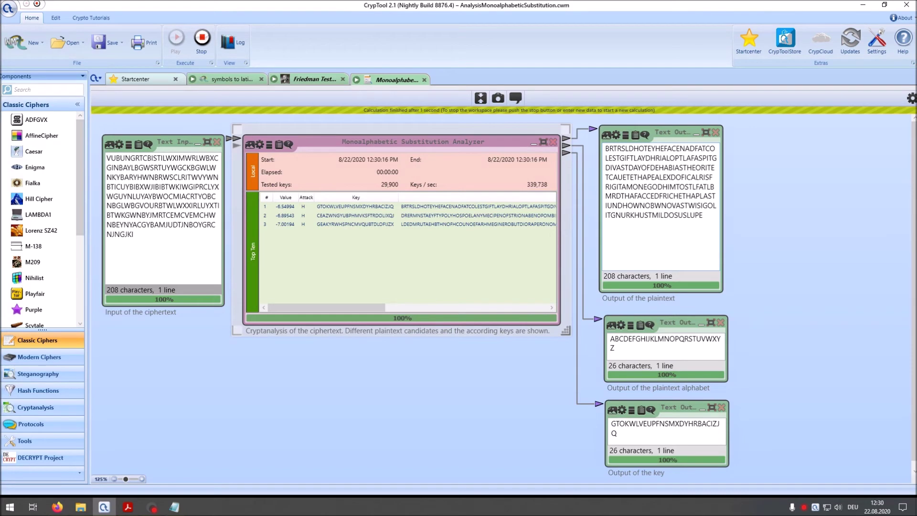
Rerun the analysis three more times, then move the analyzer and outputs right
click(202, 41)
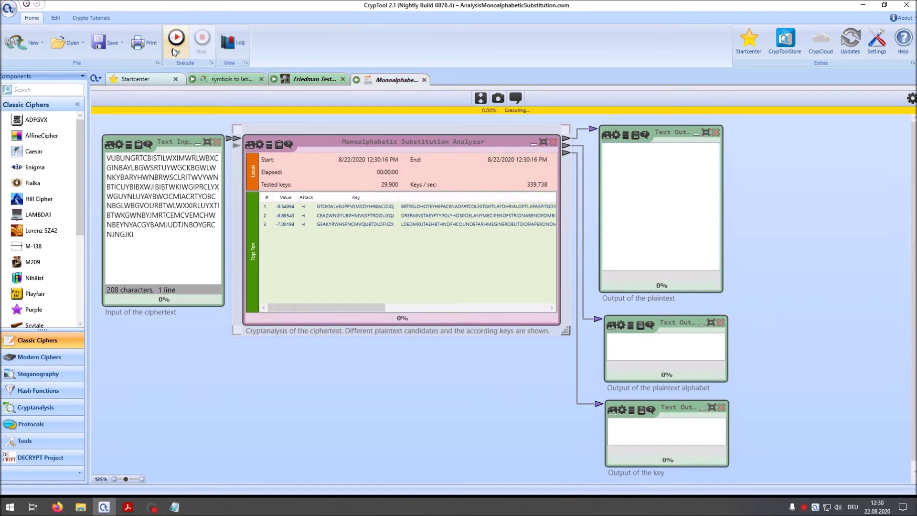
click(172, 48)
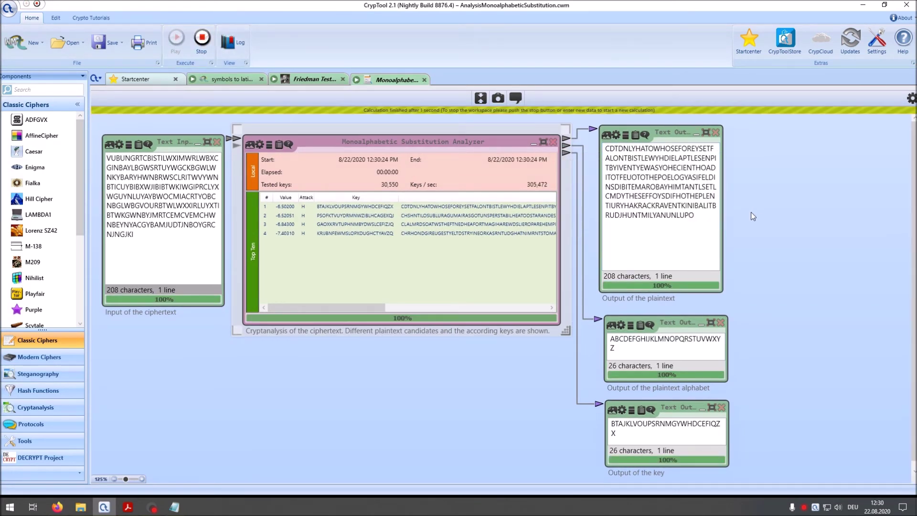
click(201, 43)
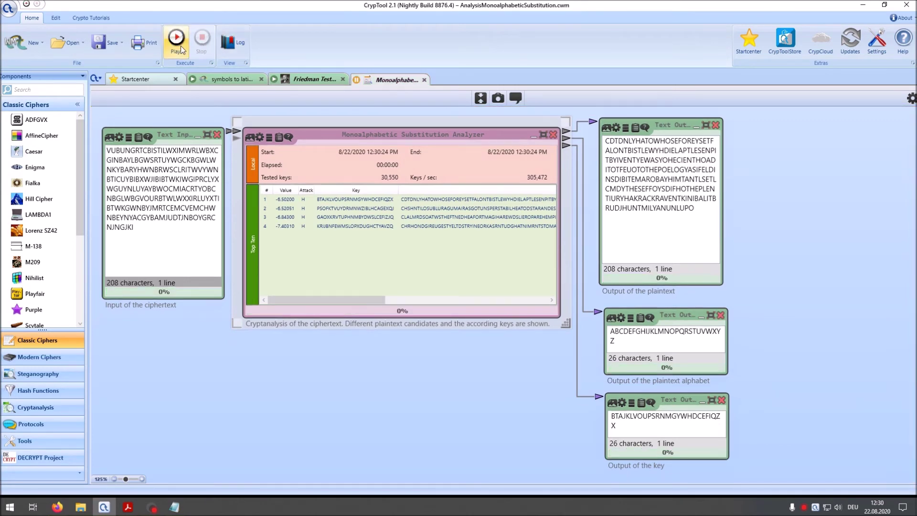
click(180, 45)
click(201, 47)
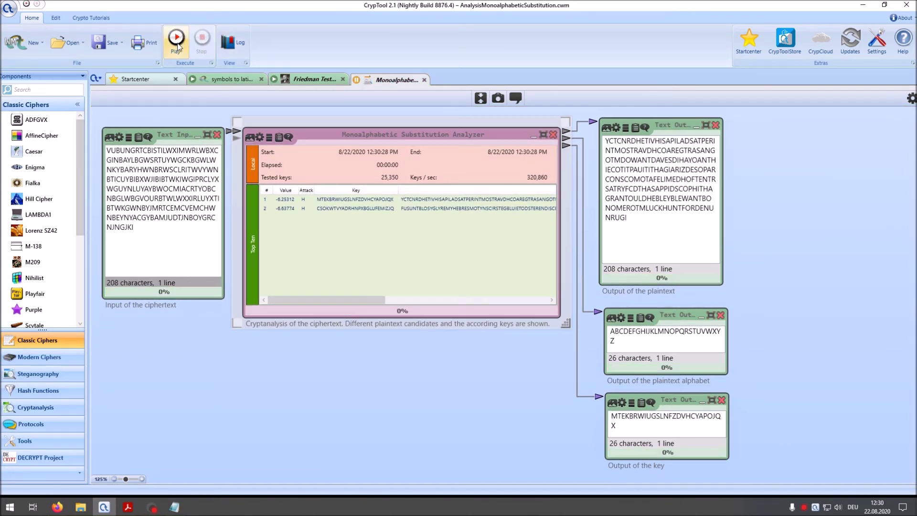
click(177, 45)
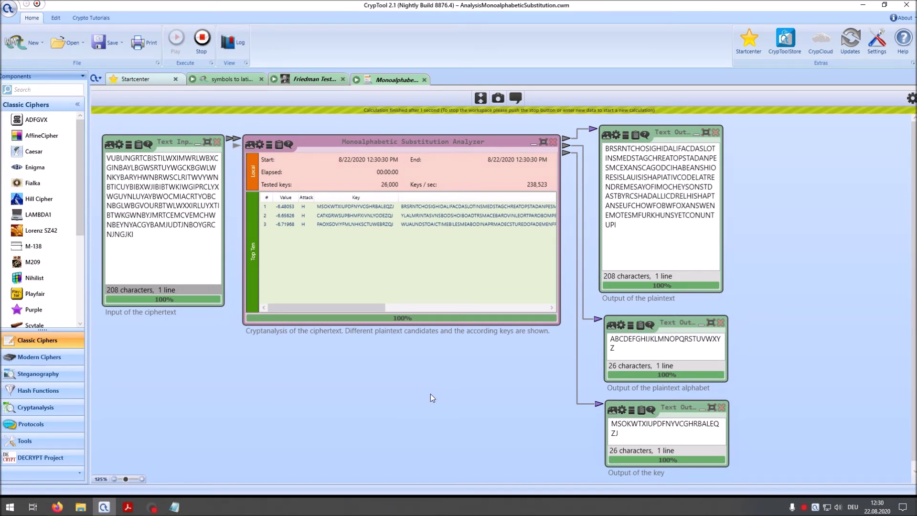
click(206, 50)
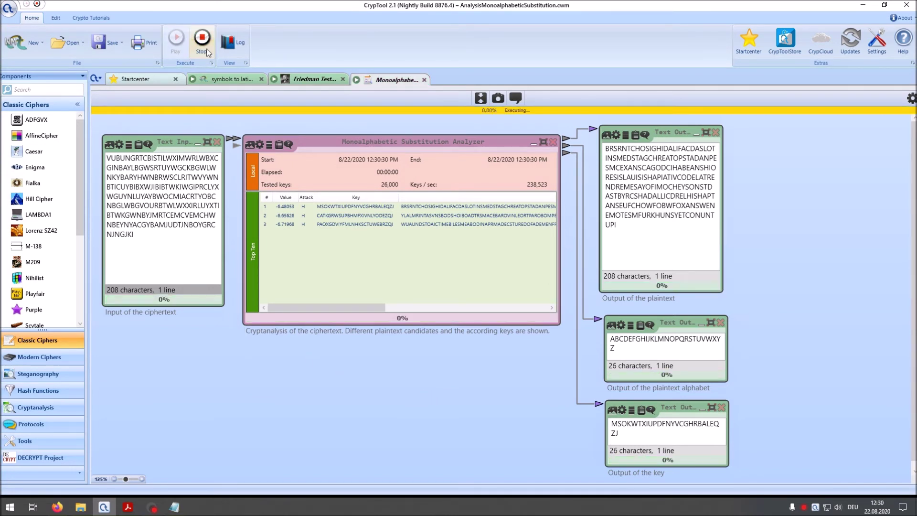
drag(403, 461, 691, 178)
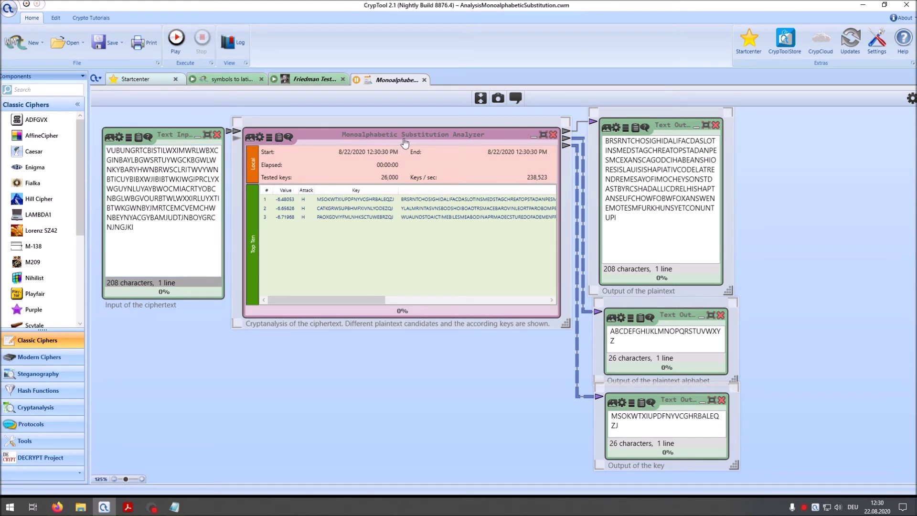
drag(405, 139, 560, 133)
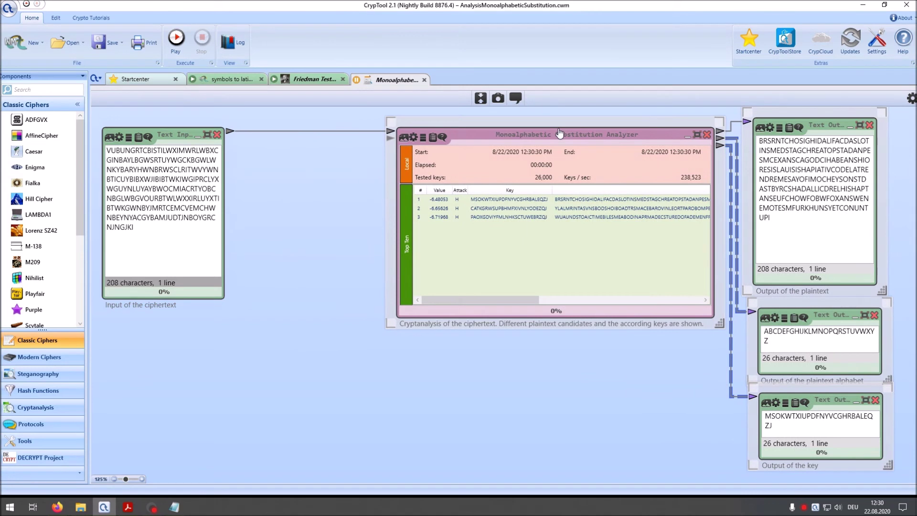
Delete the connection from the ciphertext input to the analyzer
click(274, 130)
right_click(274, 130)
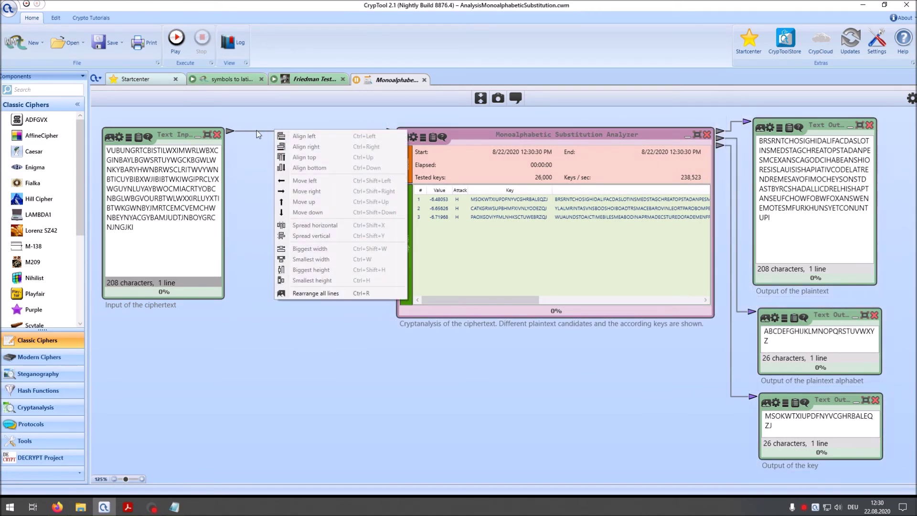
click(254, 133)
right_click(254, 133)
click(284, 139)
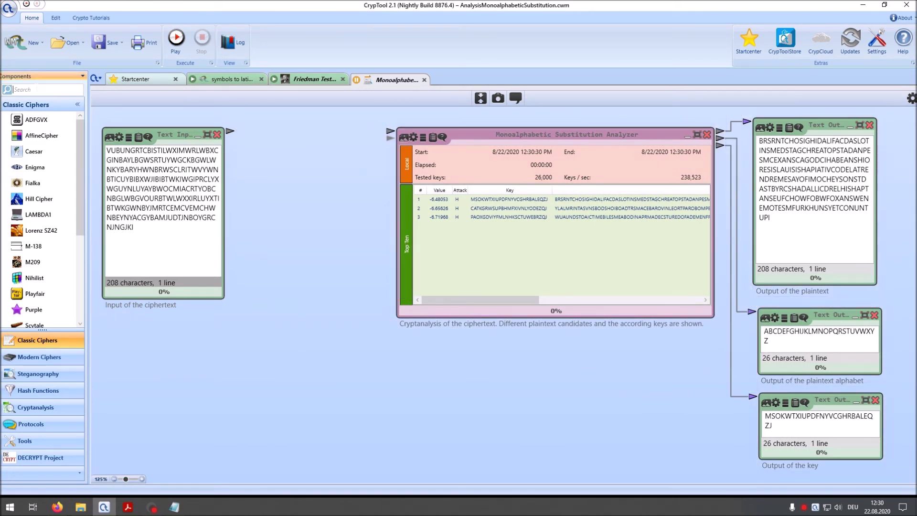
Add a String Operations component with its operation set to Reverse
click(27, 89)
text(string)
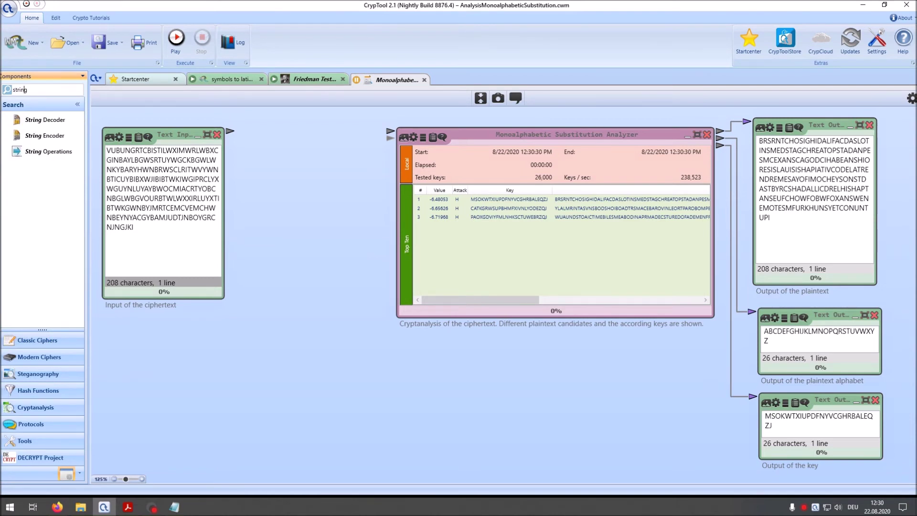
drag(19, 153, 278, 152)
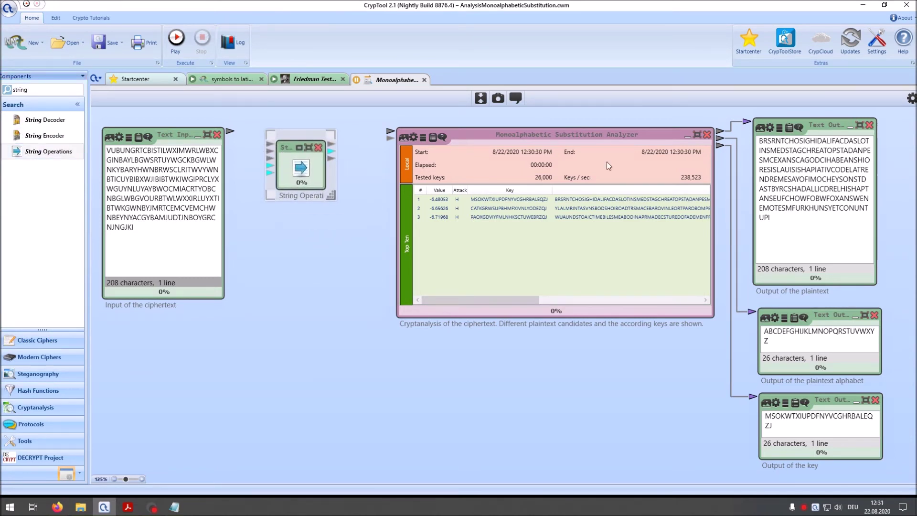
click(911, 98)
click(882, 169)
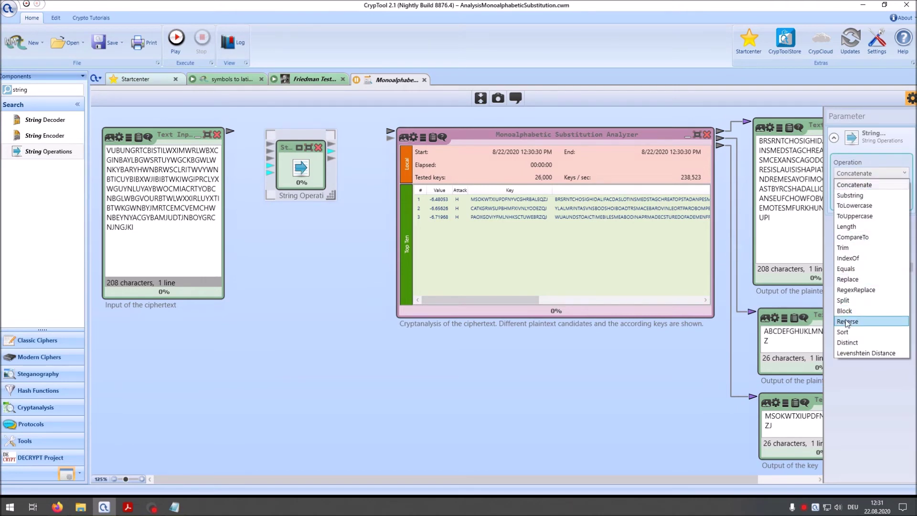
click(860, 321)
Align the components and wire Text Input → String Operations → Analyzer
drag(284, 167, 279, 144)
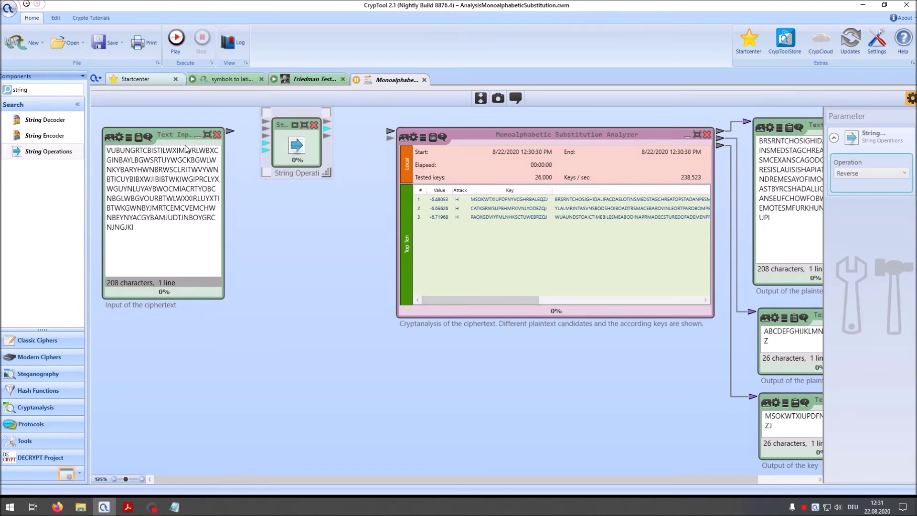
drag(171, 137, 170, 128)
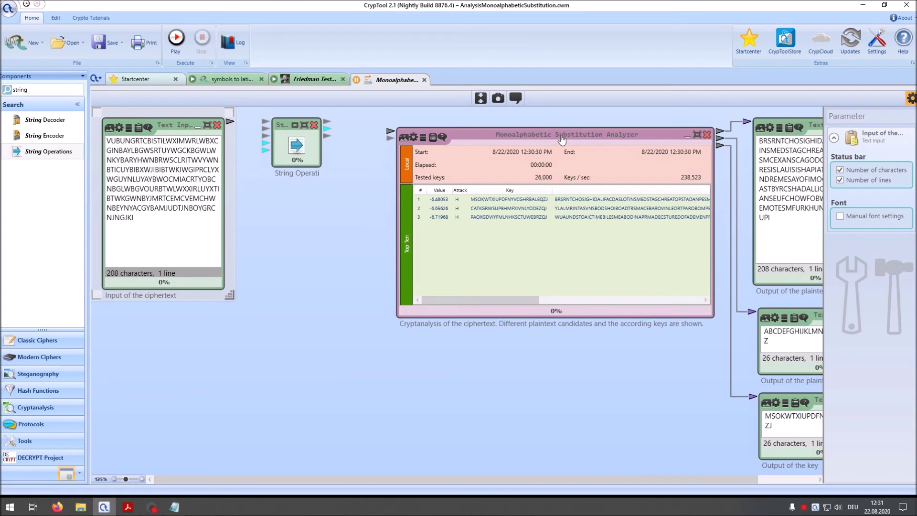
drag(554, 137, 557, 118)
click(281, 248)
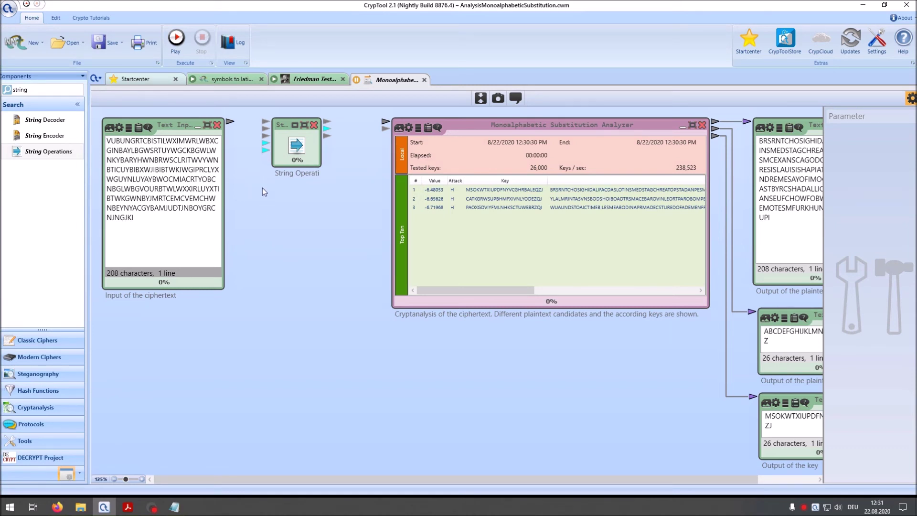
drag(229, 123, 265, 123)
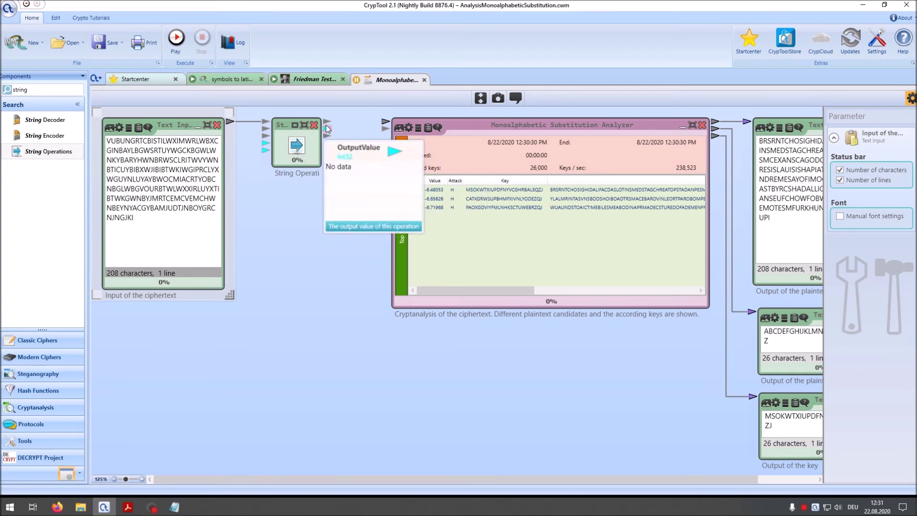
drag(327, 121, 385, 121)
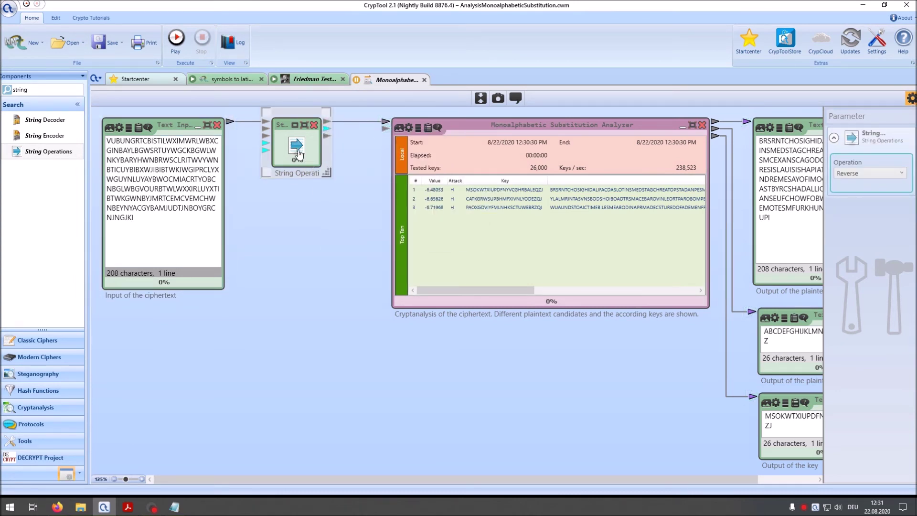
click(911, 98)
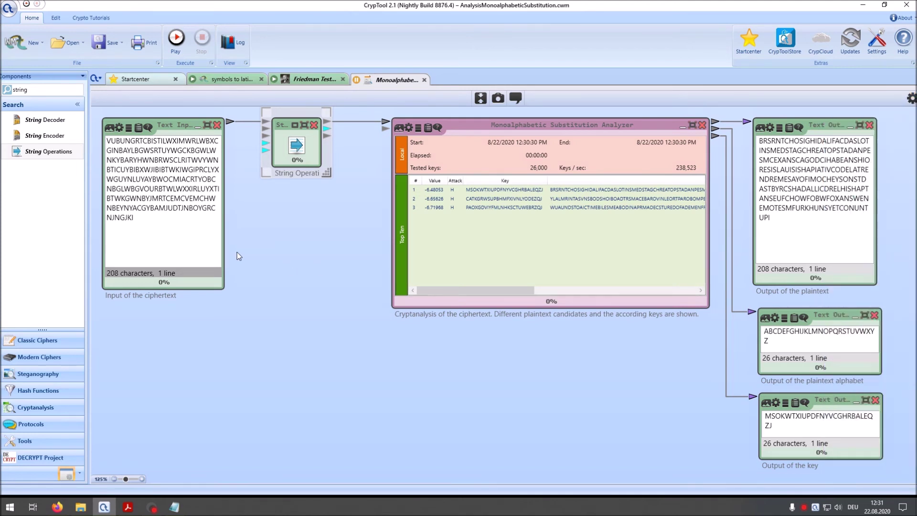
Run the workflow and select the plaintext output beginning IWLSHLHADSOMTHLNJULCY
click(177, 47)
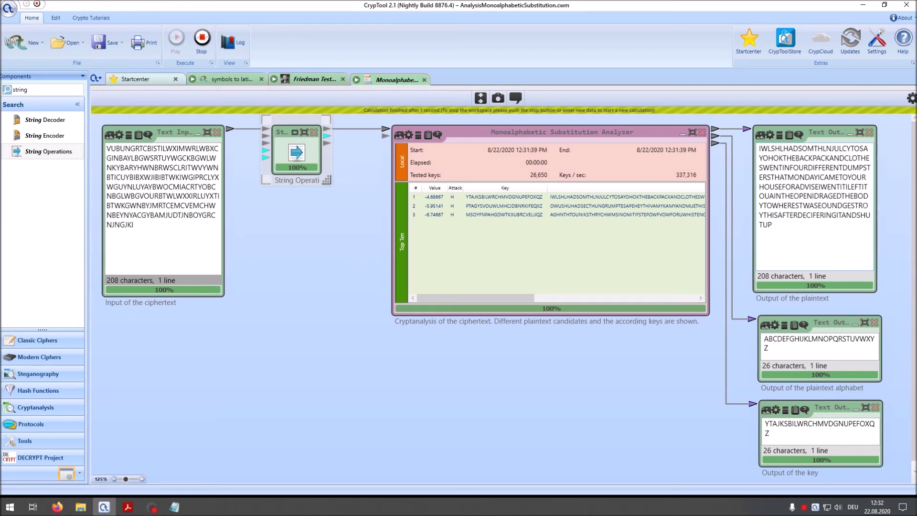
drag(783, 228, 732, 166)
key(ctrl+c)
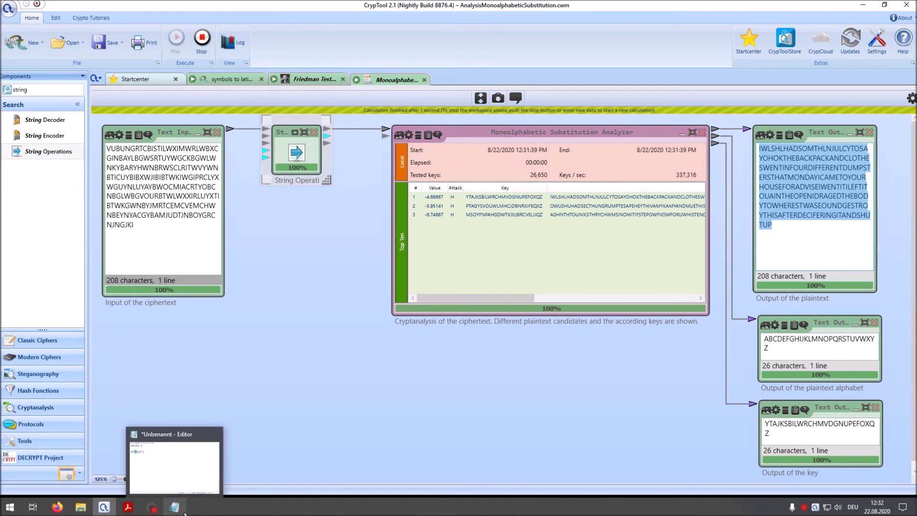
Open the Split a Text template, paste the decrypted plaintext into its input, and run it
click(135, 79)
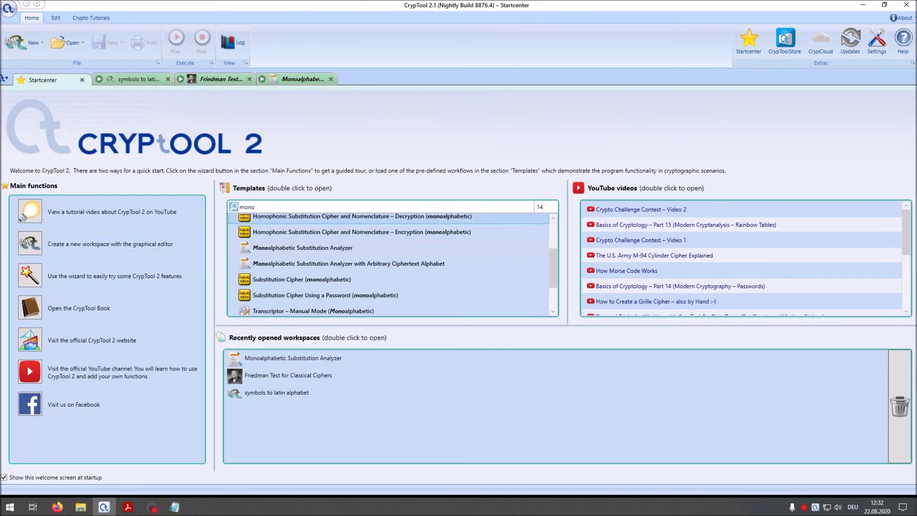
double_click(249, 207)
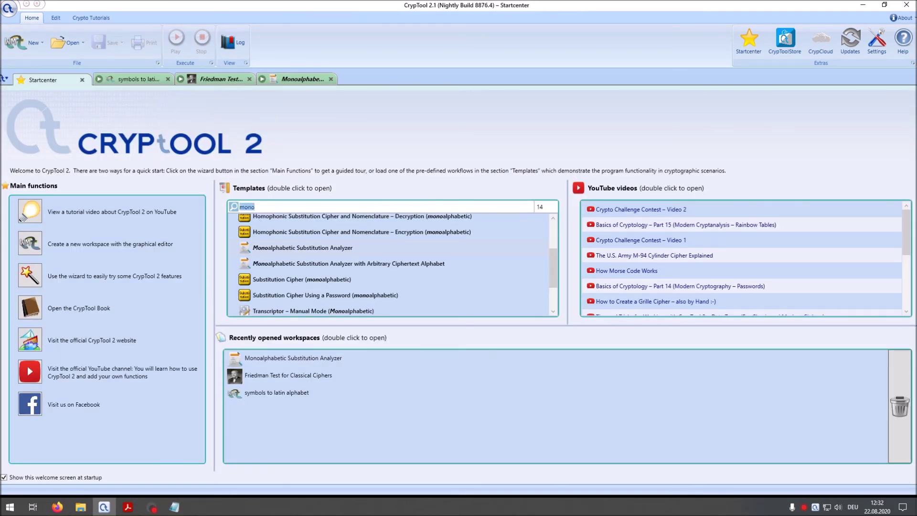
text(split)
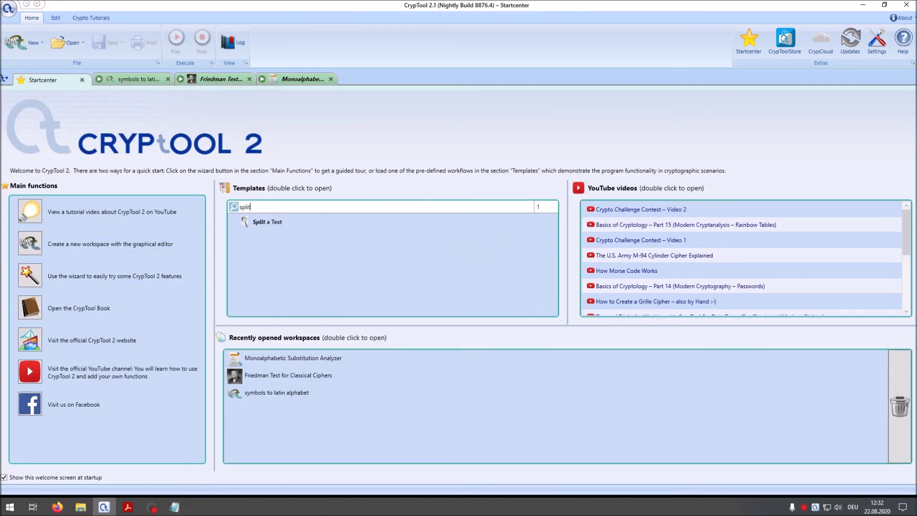
double_click(276, 222)
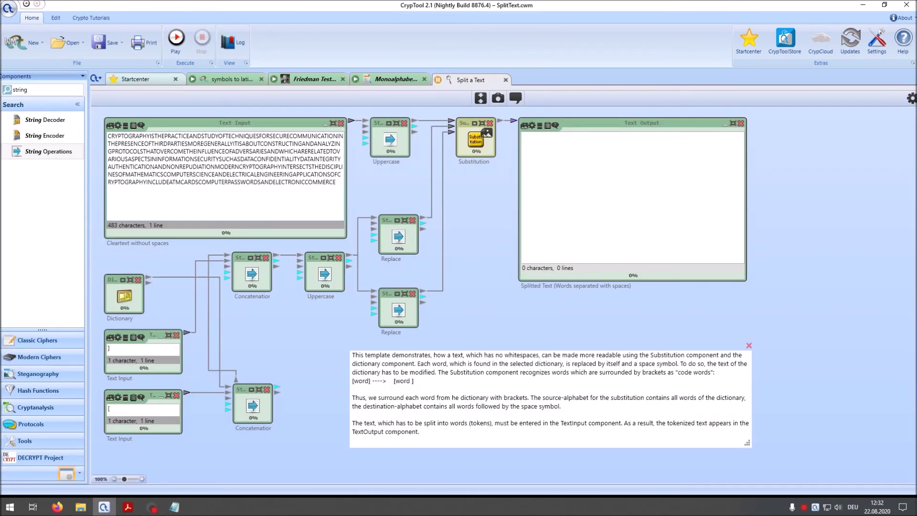
click(154, 172)
key(ctrl+a)
key(ctrl+v)
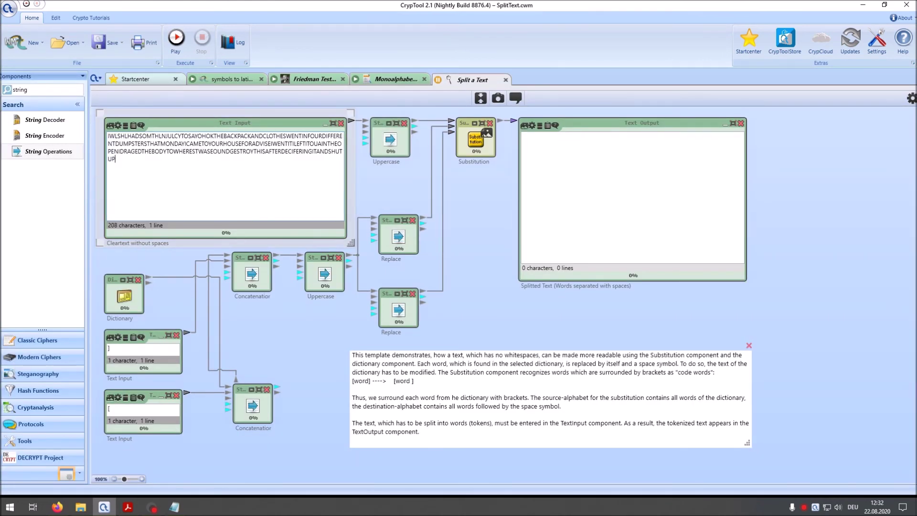
click(175, 43)
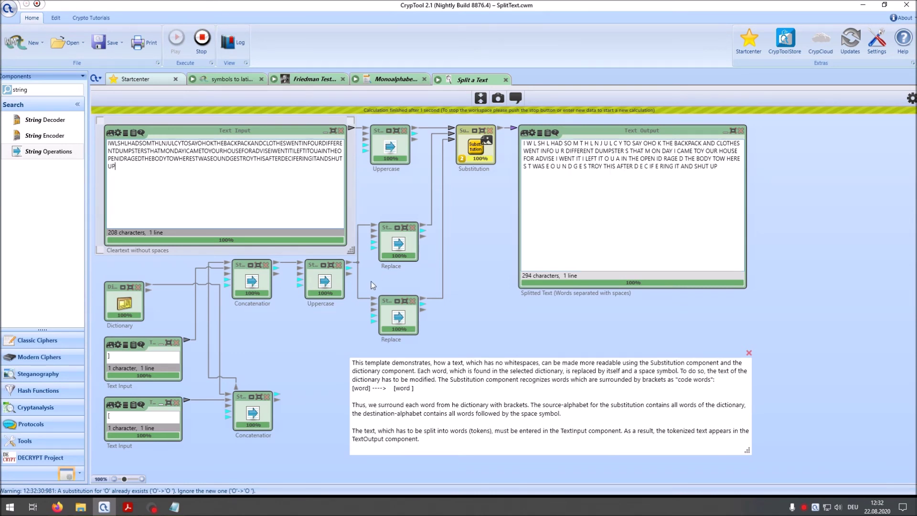
Return to the translated code-breakers article and scroll to the reader comment showing its decryption steps
click(58, 507)
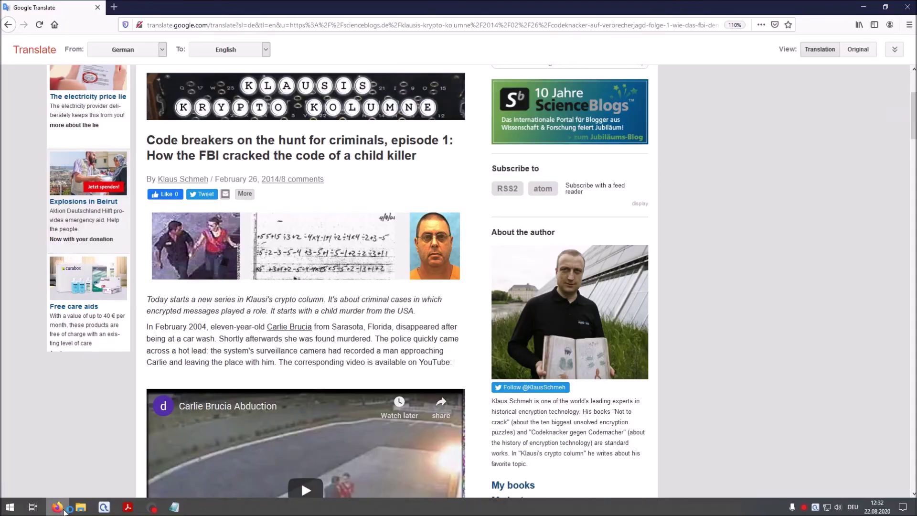
scroll(300, 337, down, 20)
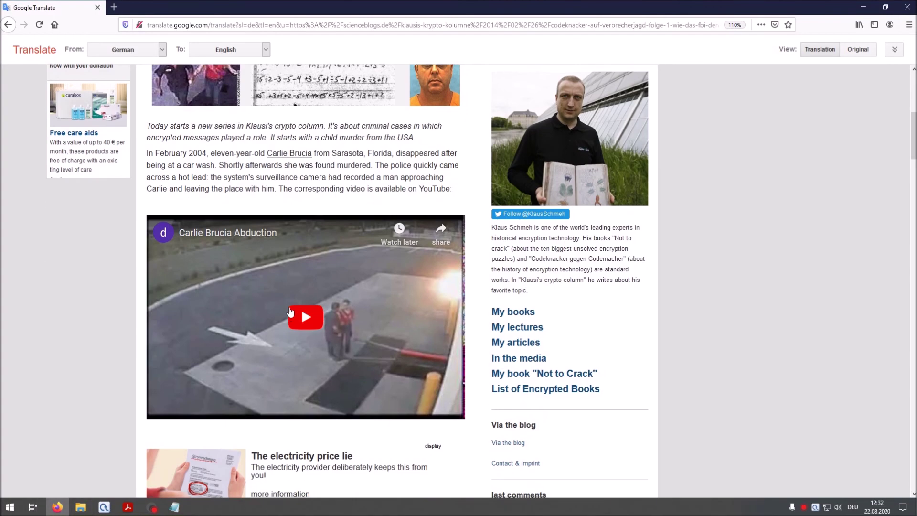
scroll(290, 302, down, 6)
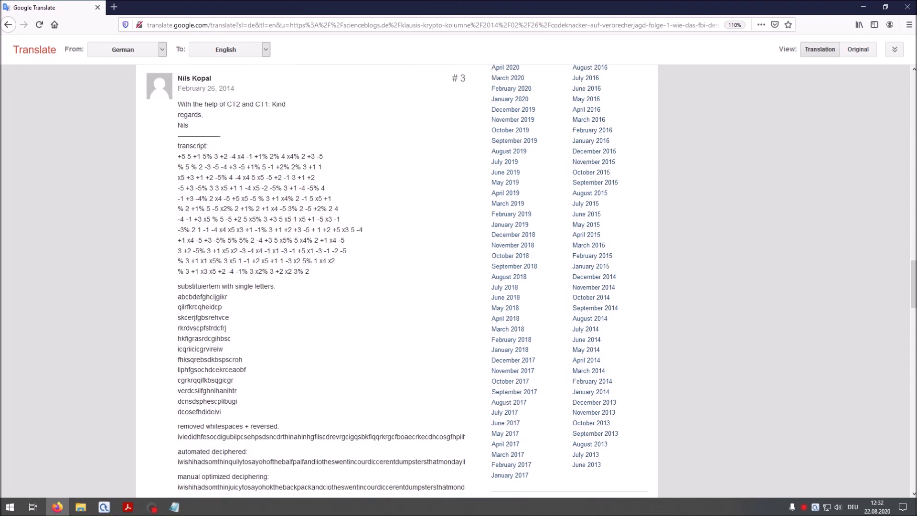
mouse_move(241, 292)
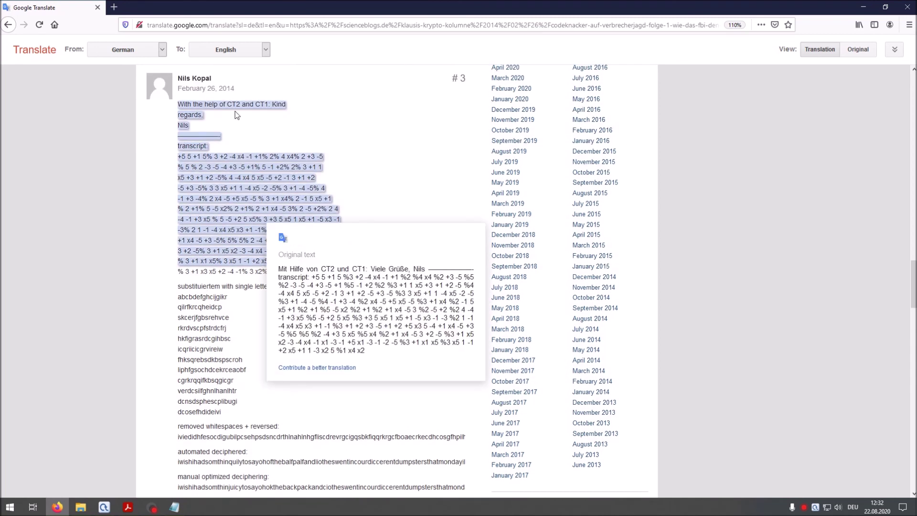
scroll(395, 288, down, 4)
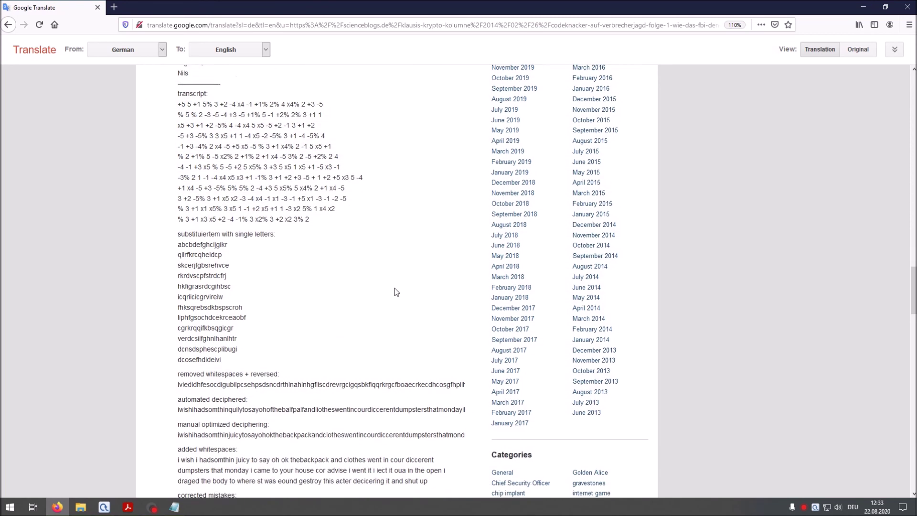
scroll(394, 288, down, 2)
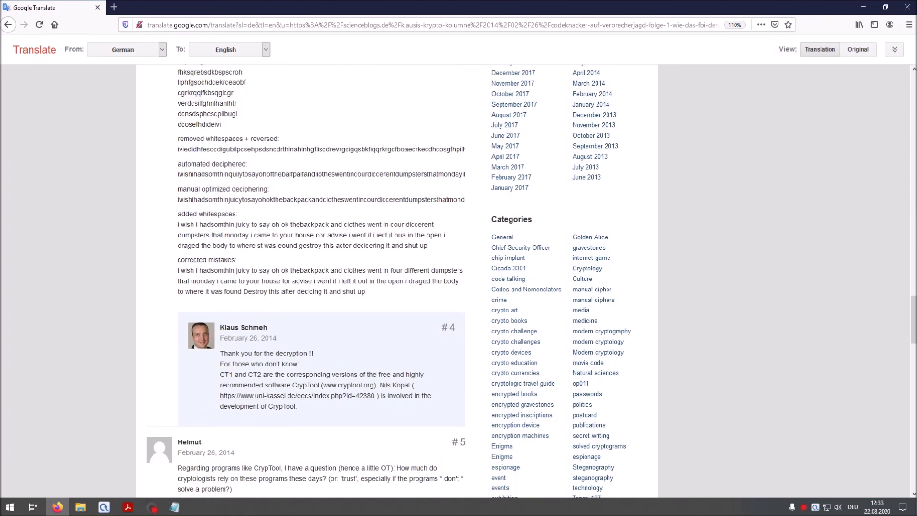
mouse_move(265, 271)
mouse_move(283, 298)
scroll(167, 231, up, 8)
scroll(168, 276, up, 20)
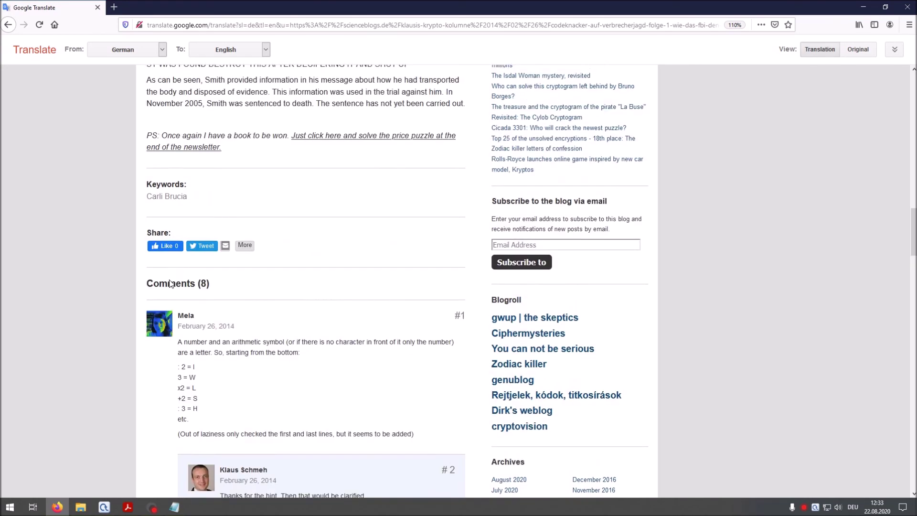
scroll(166, 296, down, 3)
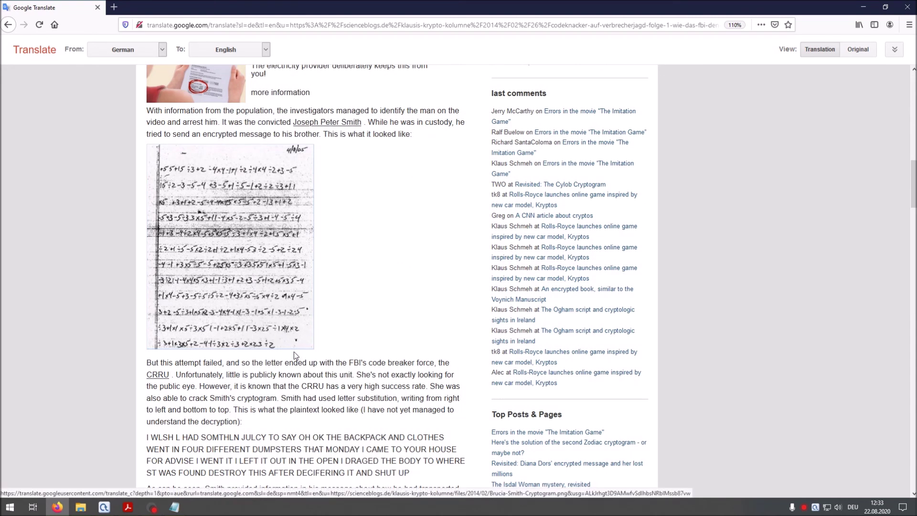
mouse_move(257, 369)
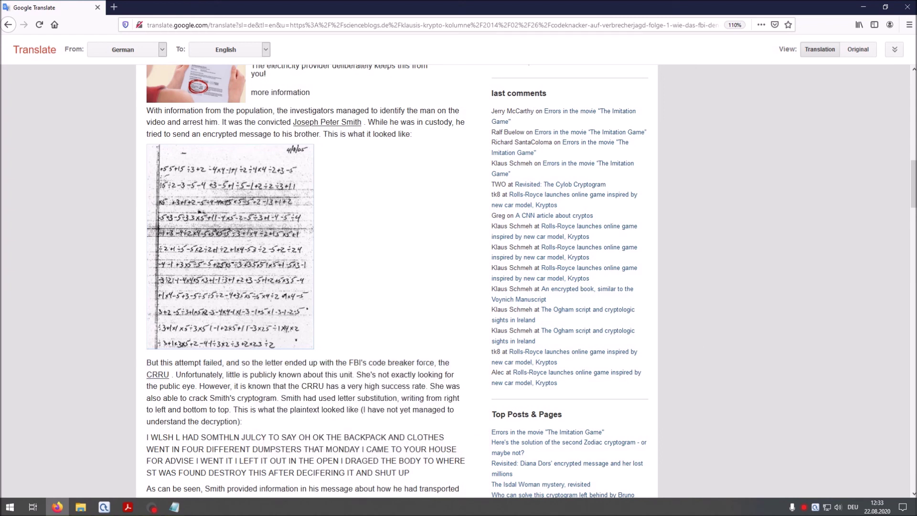
click(104, 506)
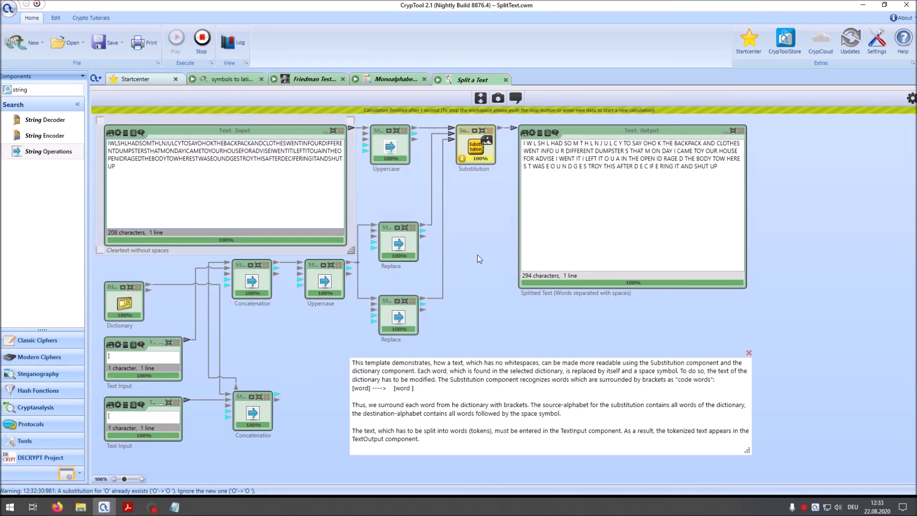